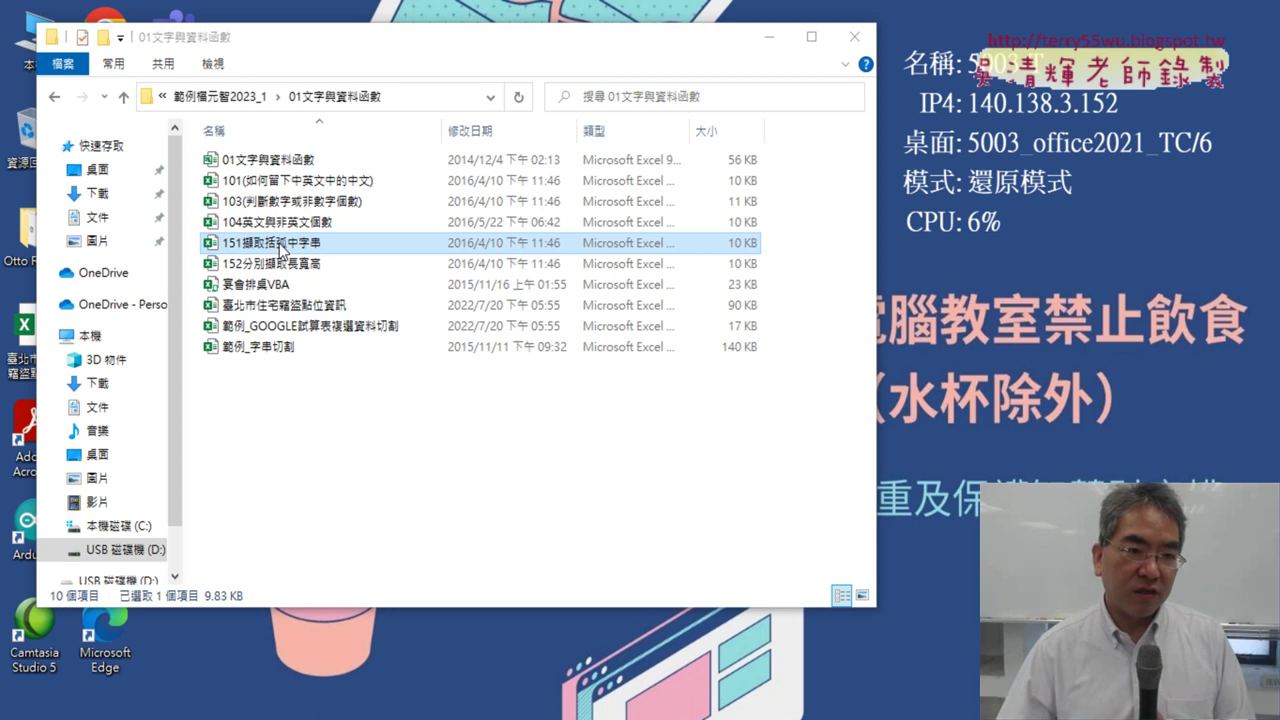
Step: Open the 151擷取括弧中字串 workbook from the 01文字與資料函數 folder in Excel
{"action": "left_click", "coordinate": [255, 166]}
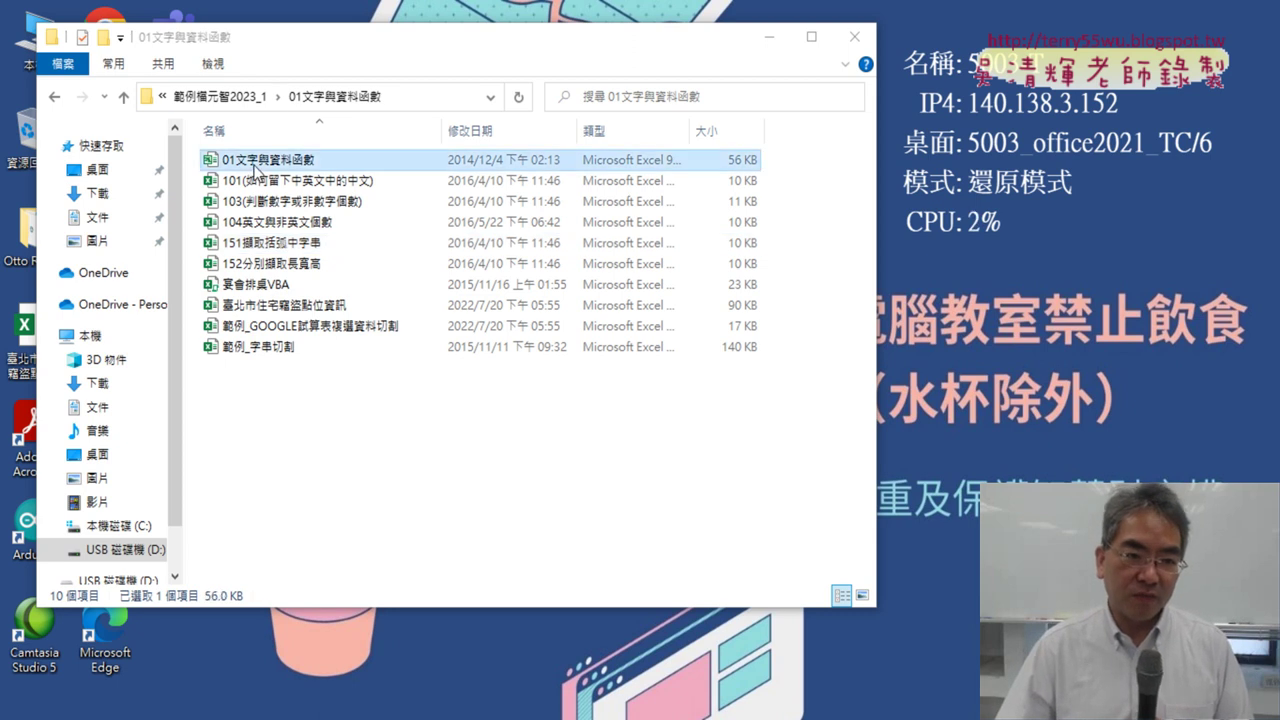
{"action": "left_click", "coordinate": [270, 248]}
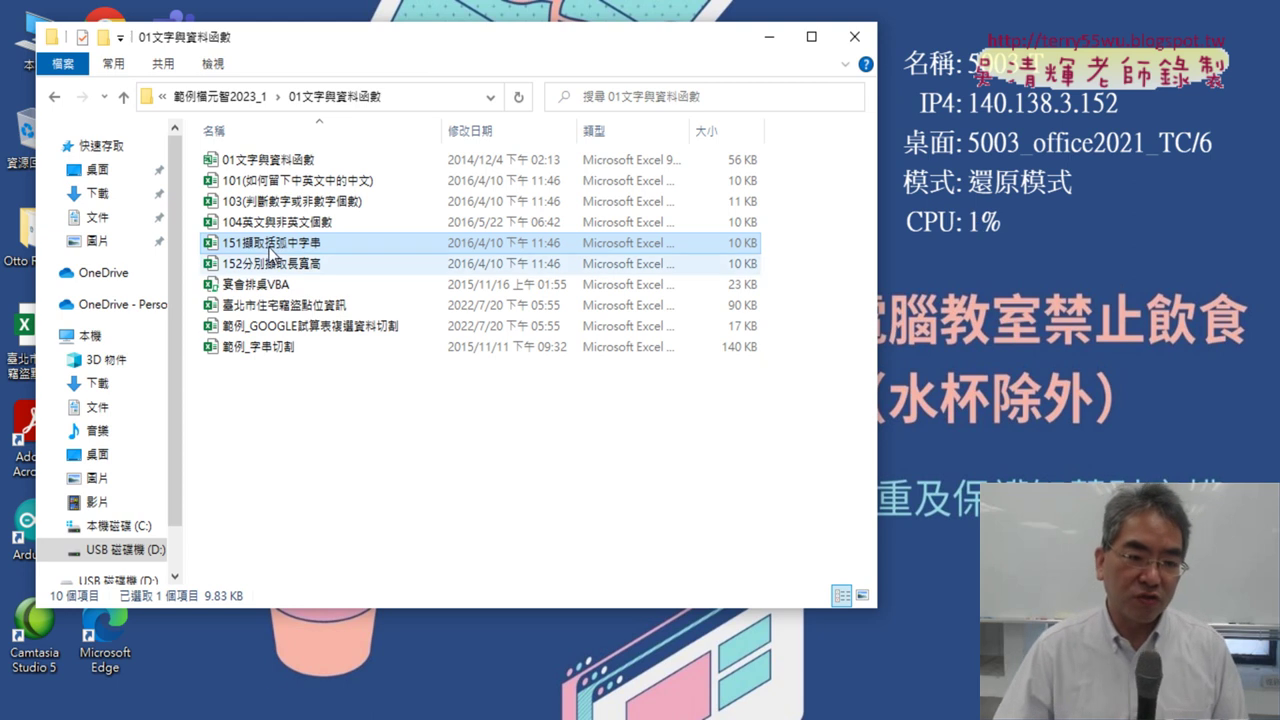
{"action": "double_click", "coordinate": [270, 245]}
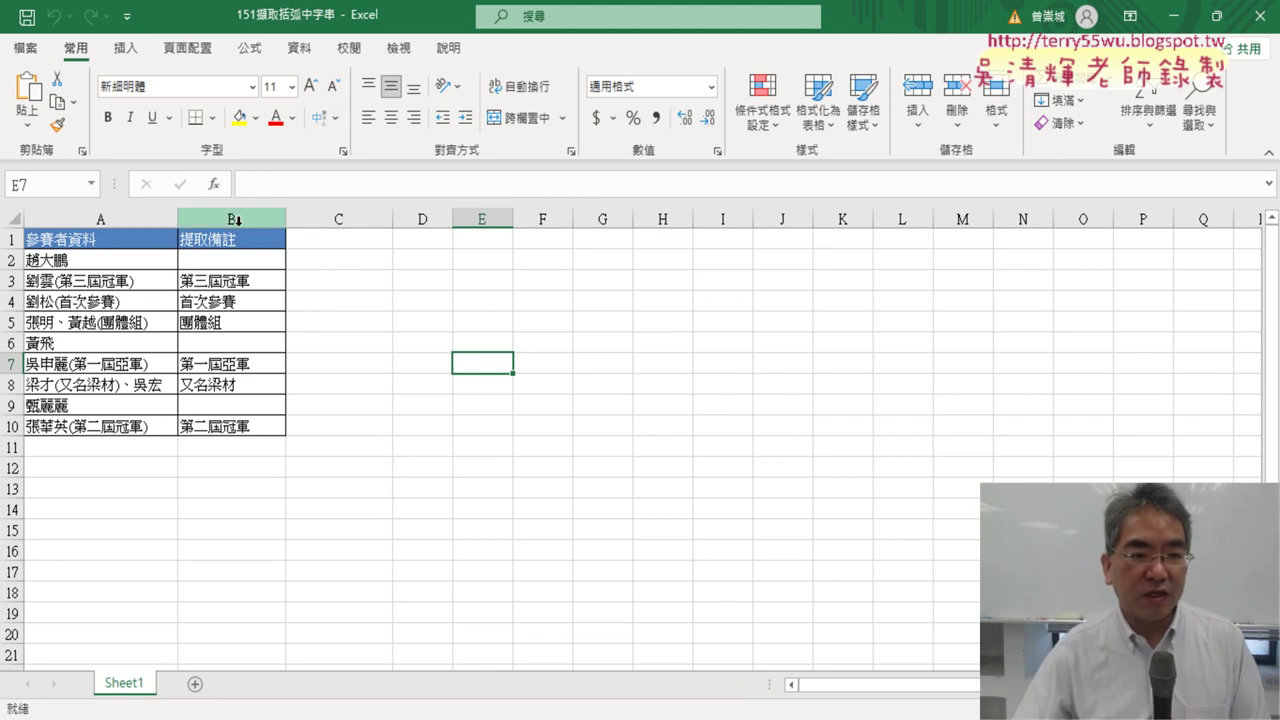
{"action": "left_click_drag", "start_coordinate": [235, 262], "coordinate": [228, 428]}
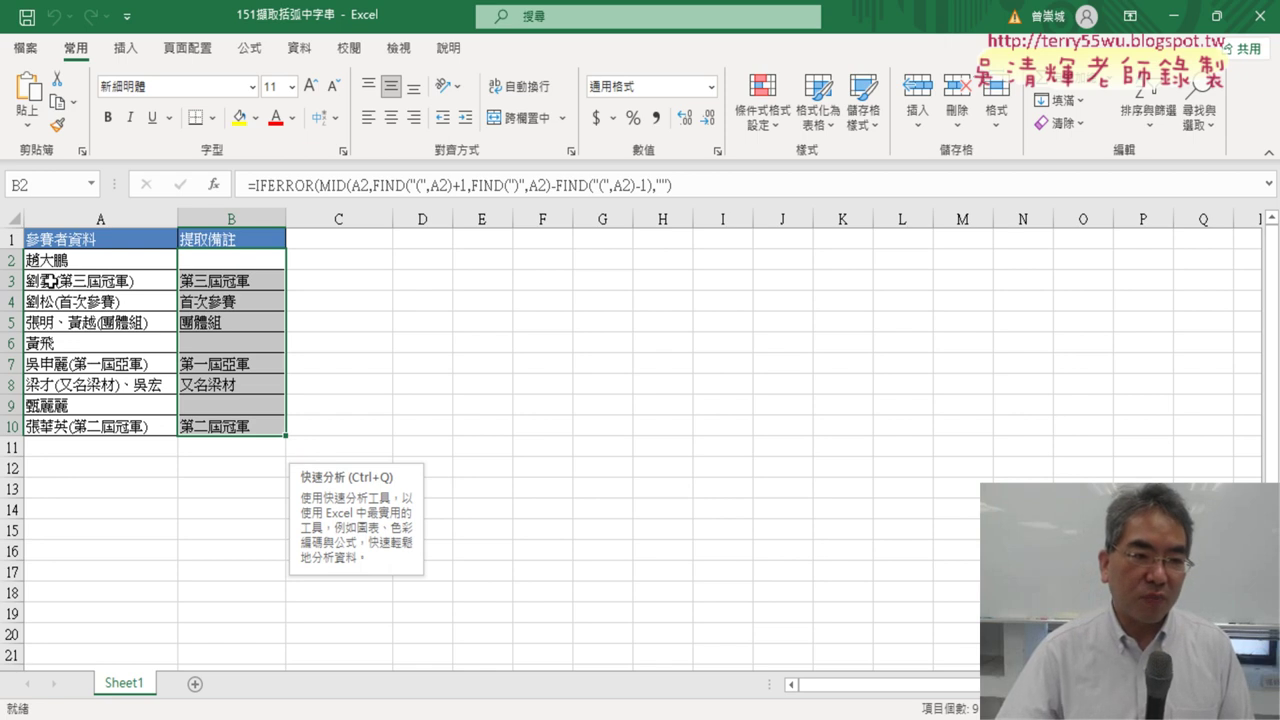
{"action": "left_click", "coordinate": [95, 218]}
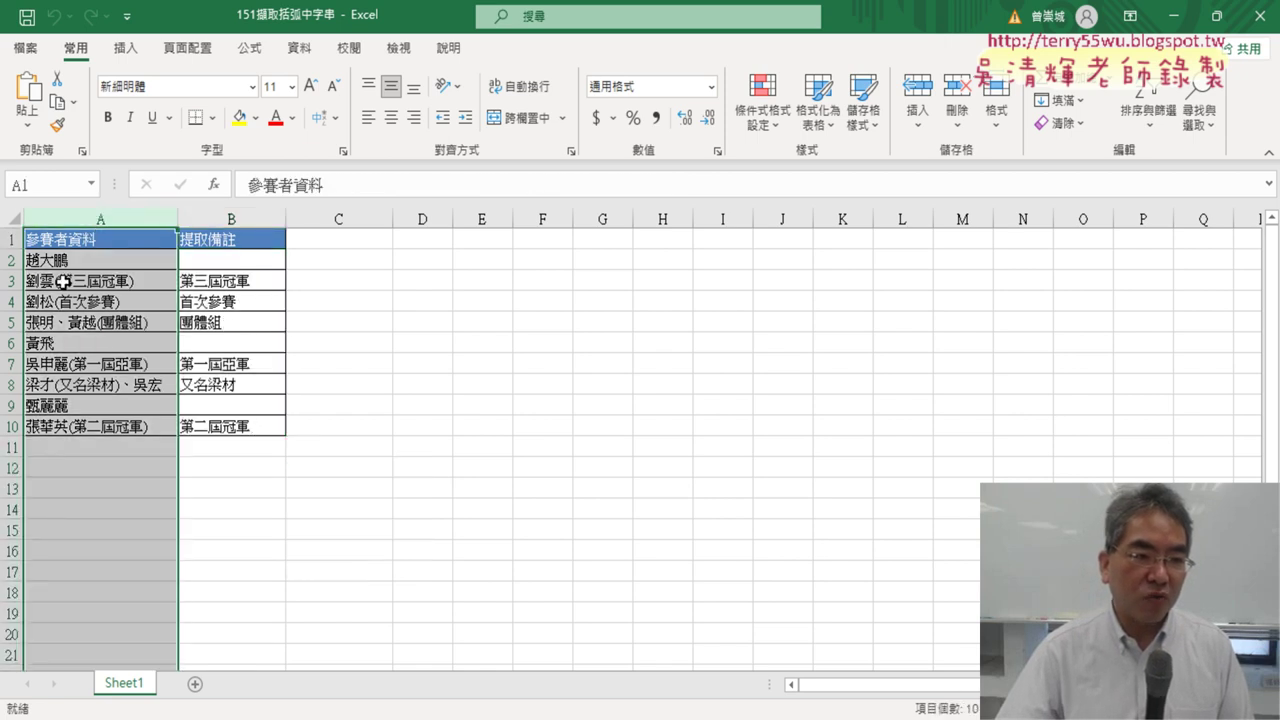
{"action": "left_click", "coordinate": [65, 282]}
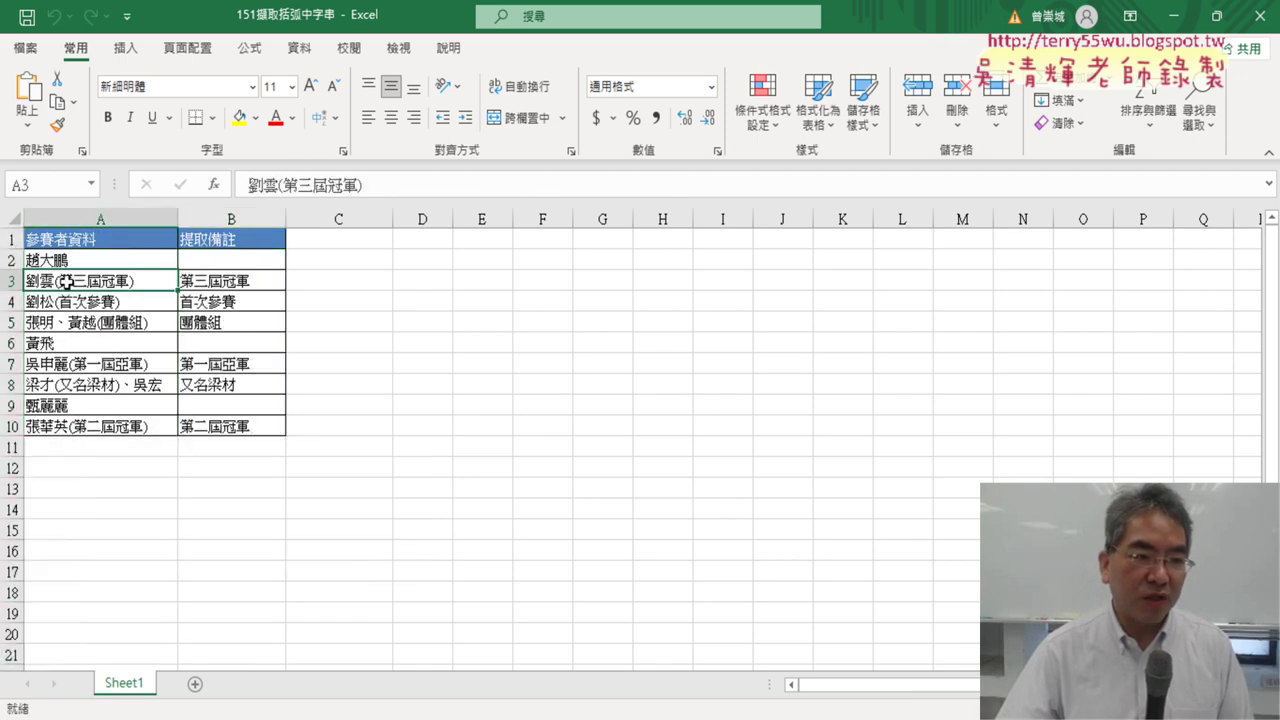
{"action": "left_click", "coordinate": [220, 283]}
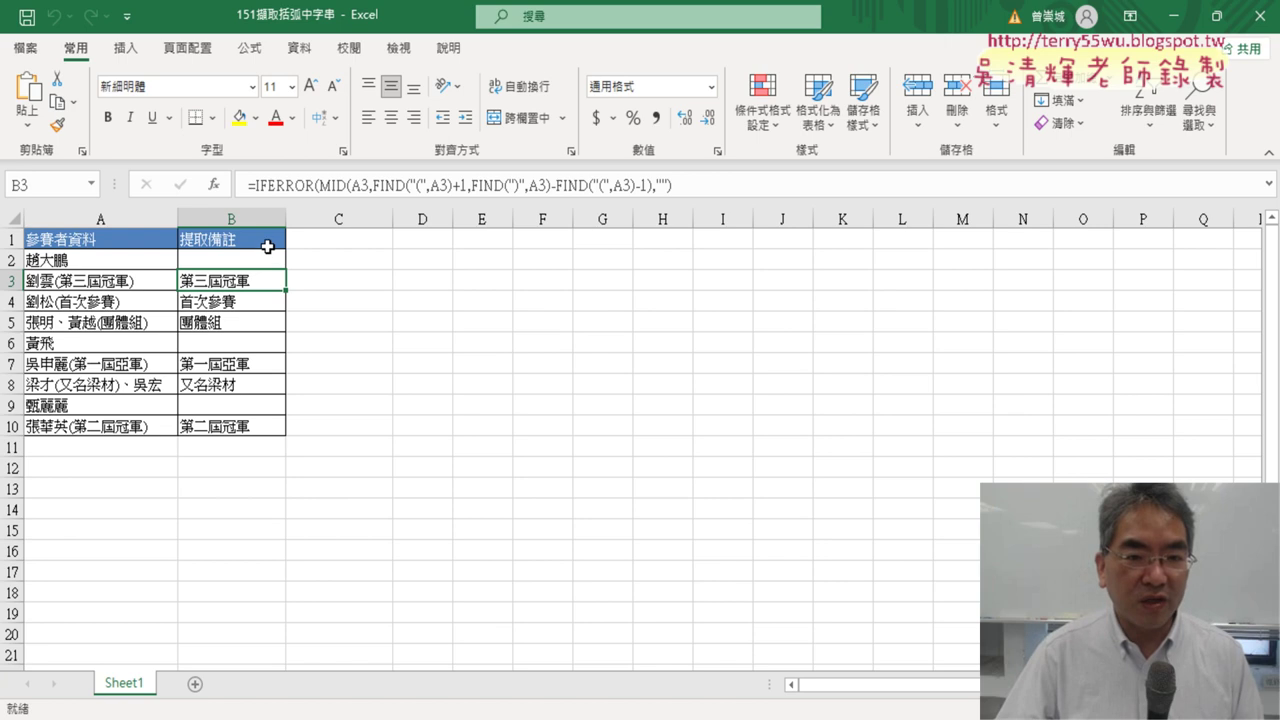
{"action": "left_click_drag", "start_coordinate": [242, 260], "coordinate": [231, 426]}
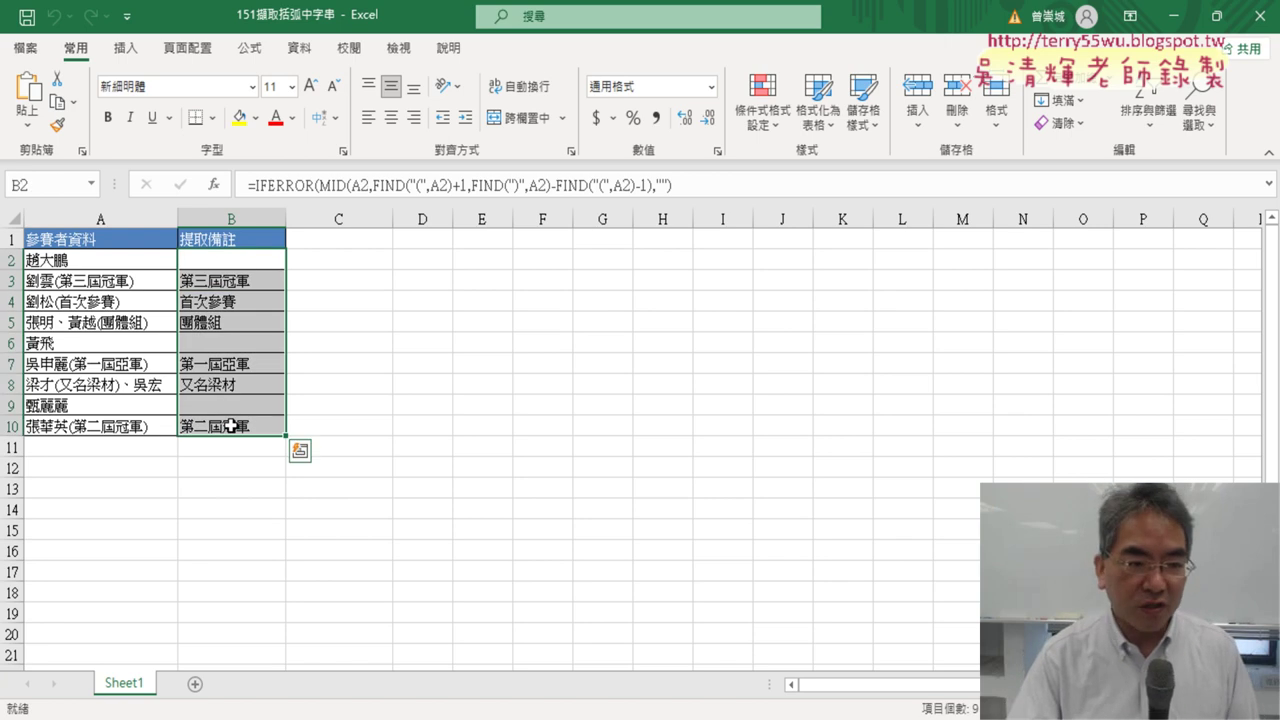
Step: Clear the extraction formulas from B2:B10
{"action": "key", "text": "Delete"}
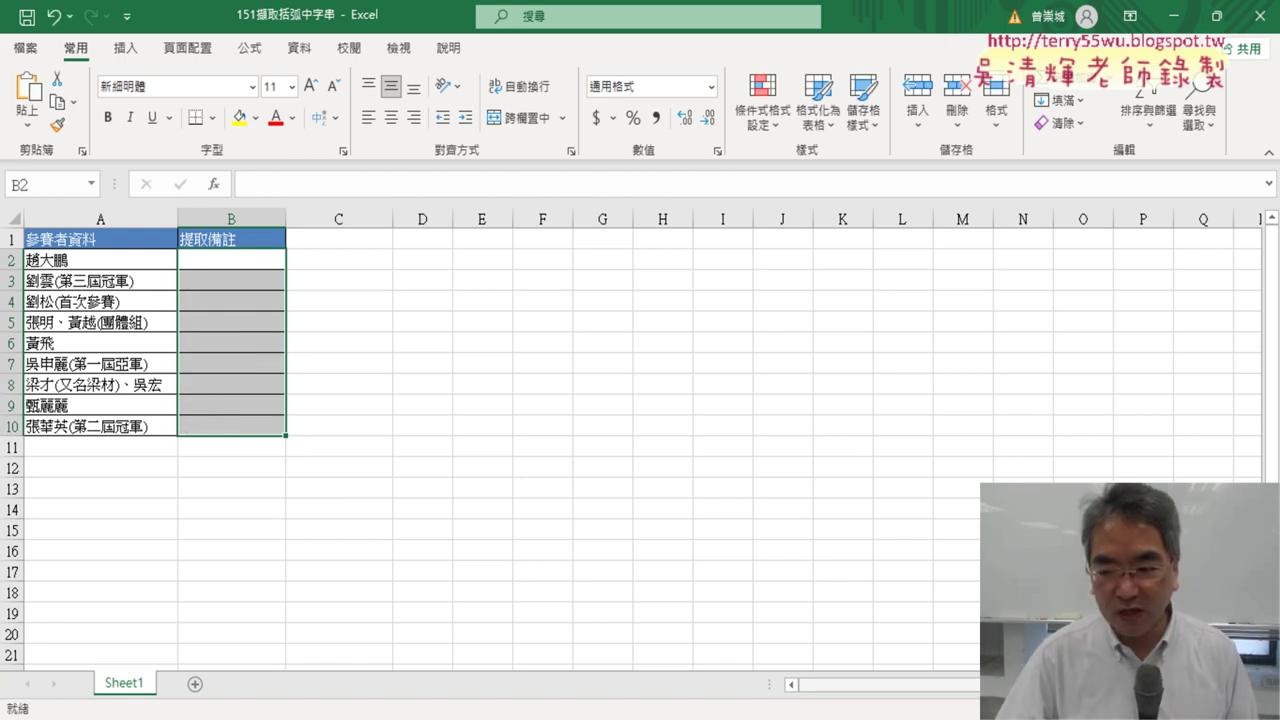
{"action": "scroll", "coordinate": [632, 440], "scroll_direction": "up", "scroll_amount": 4, "text": "ctrl"}
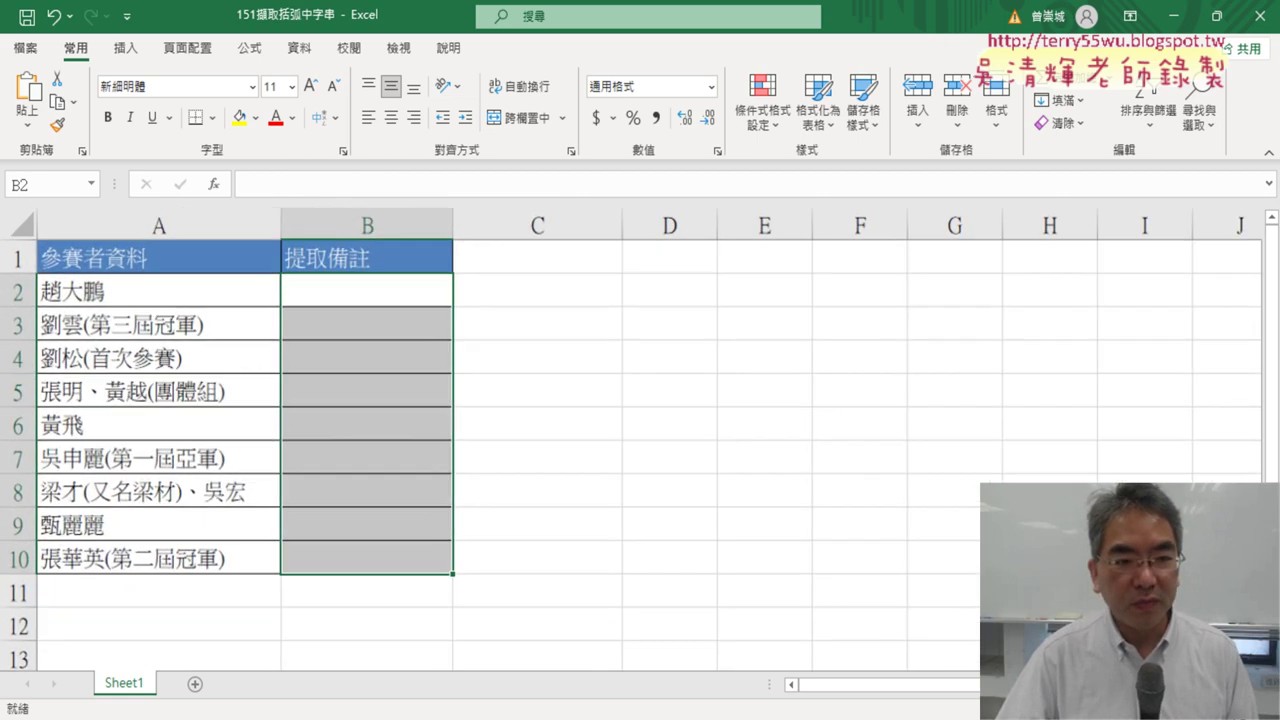
{"action": "scroll", "coordinate": [620, 434], "scroll_direction": "up", "scroll_amount": 1, "text": "ctrl"}
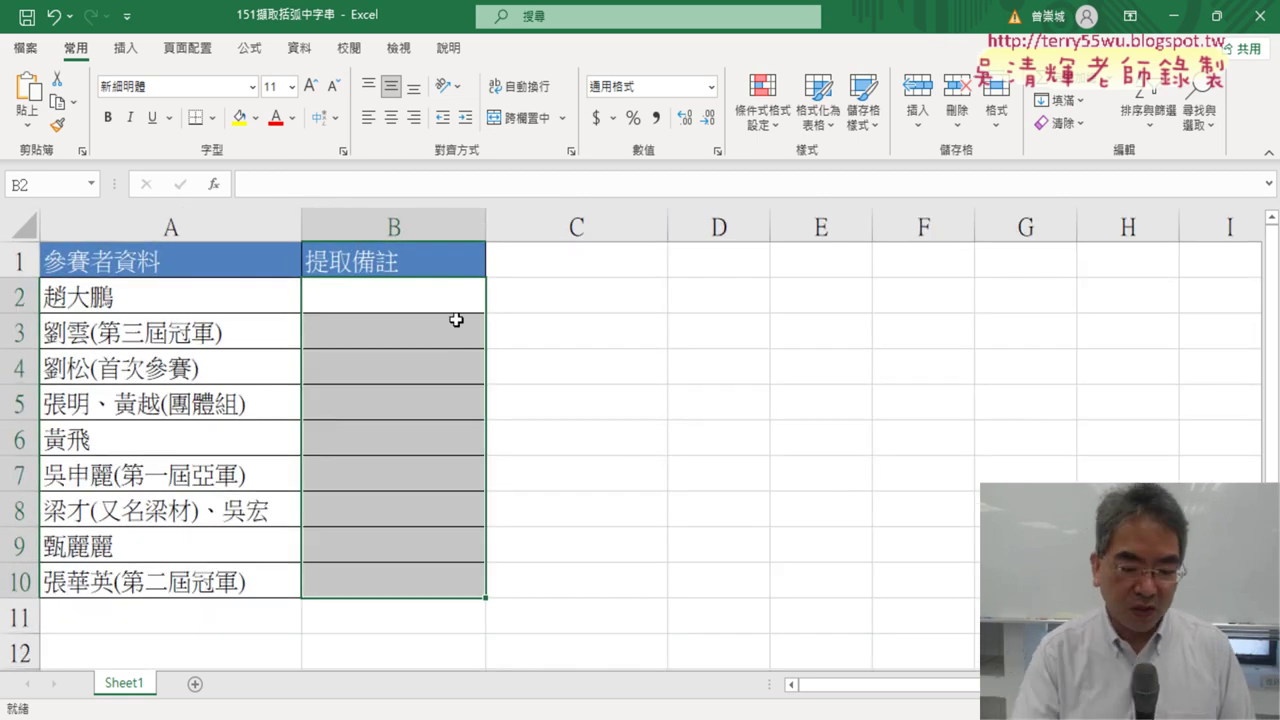
{"action": "scroll", "coordinate": [456, 320], "scroll_direction": "down", "scroll_amount": 1, "text": "ctrl"}
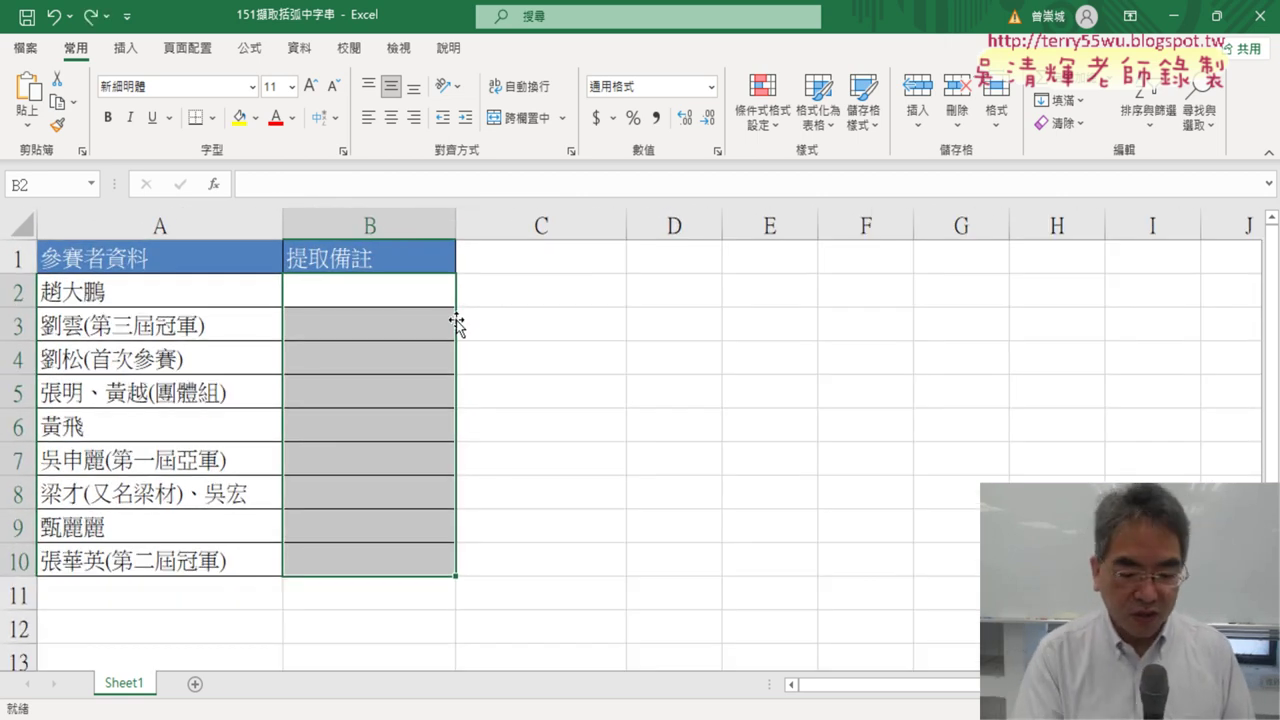
{"action": "scroll", "coordinate": [456, 320], "scroll_direction": "up", "scroll_amount": 1, "text": "ctrl"}
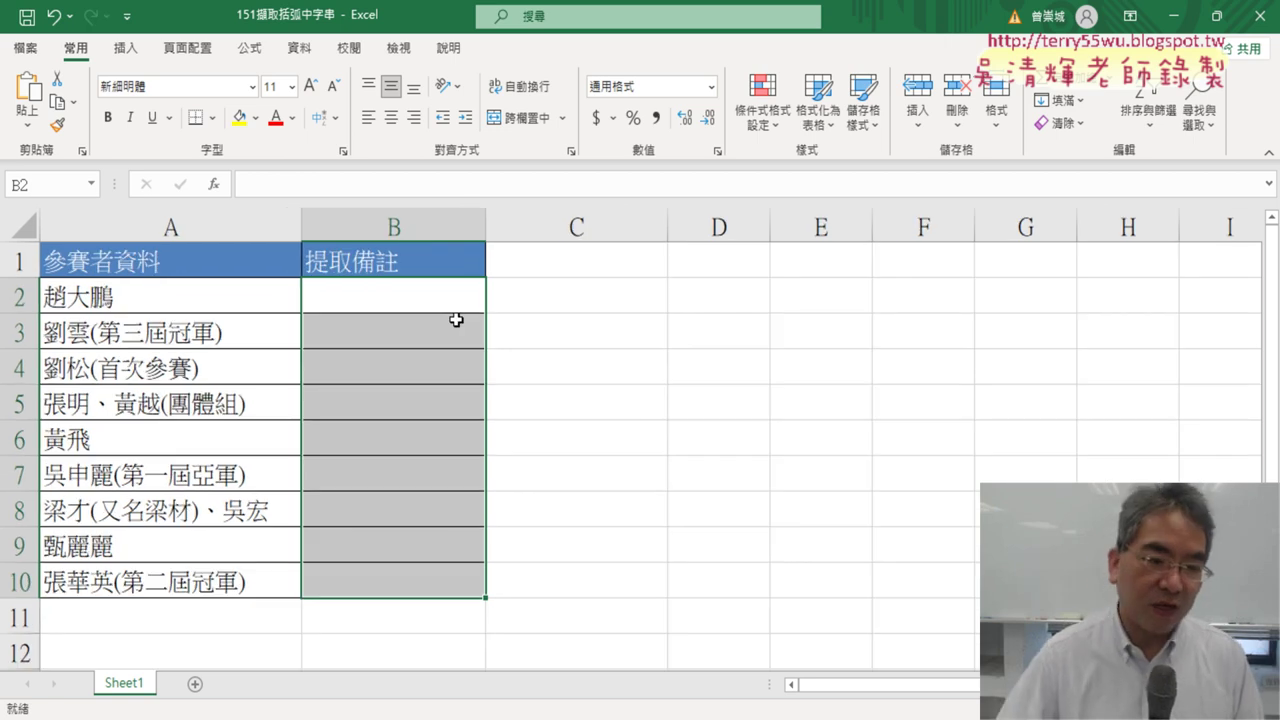
Step: Annotate A3's bracketed text and target cell B3 with pen marks, then reselect B3
{"action": "left_click", "coordinate": [364, 346]}
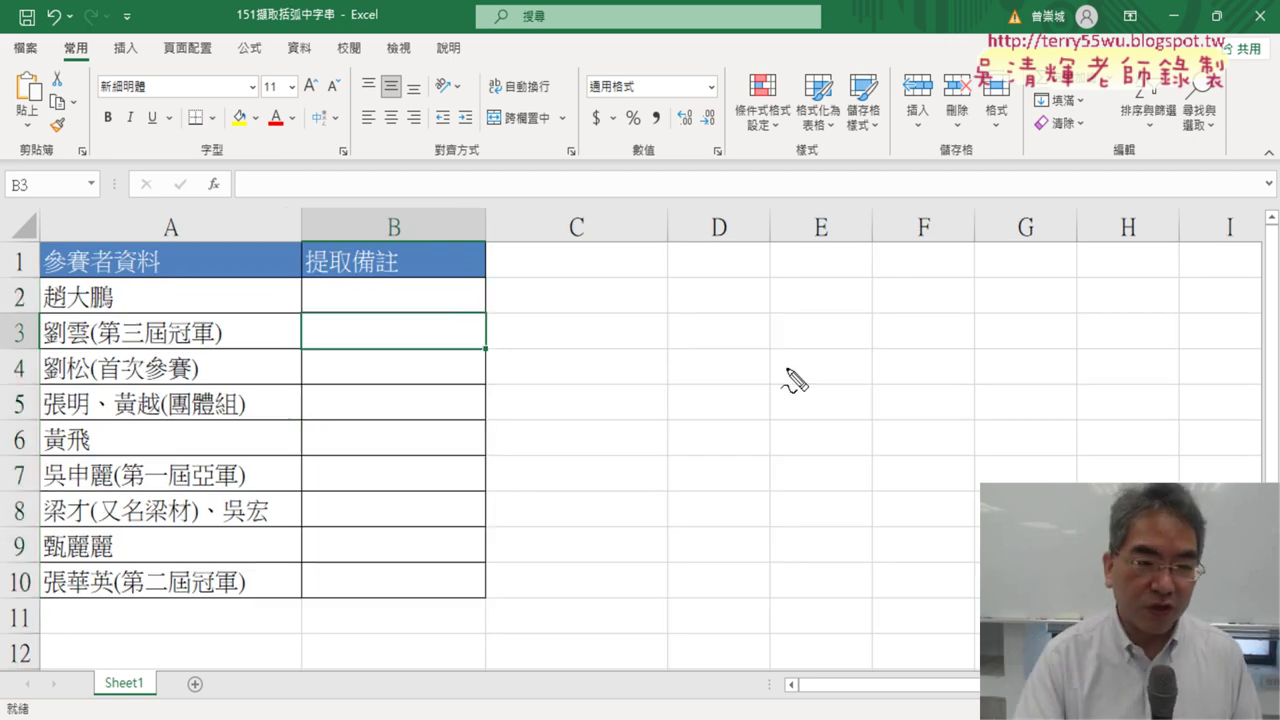
{"action": "left_click_drag", "start_coordinate": [100, 347], "coordinate": [203, 350]}
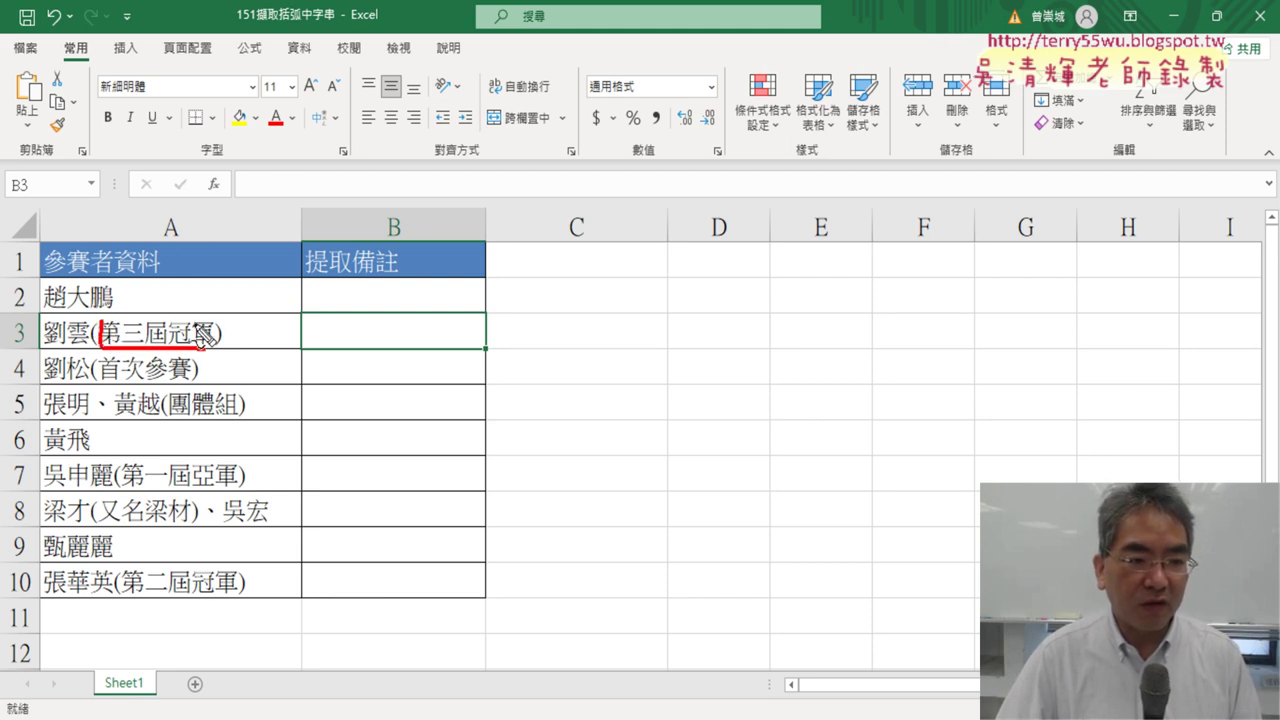
{"action": "mouse_move", "coordinate": [164, 312]}
{"action": "left_mouse_down"}
{"action": "mouse_move", "coordinate": [385, 322]}
{"action": "mouse_move", "coordinate": [383, 303]}
{"action": "left_mouse_up"}
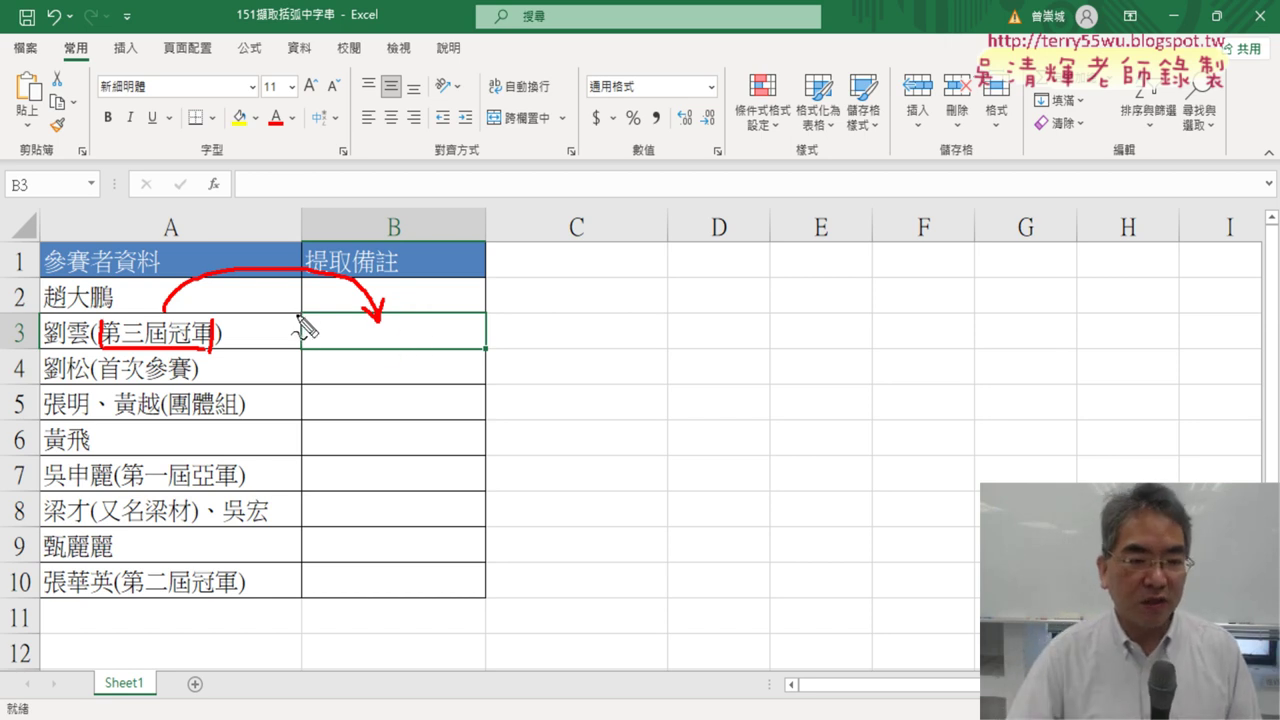
{"action": "left_click_drag", "start_coordinate": [299, 315], "coordinate": [299, 364]}
{"action": "left_click_drag", "start_coordinate": [303, 316], "coordinate": [300, 350]}
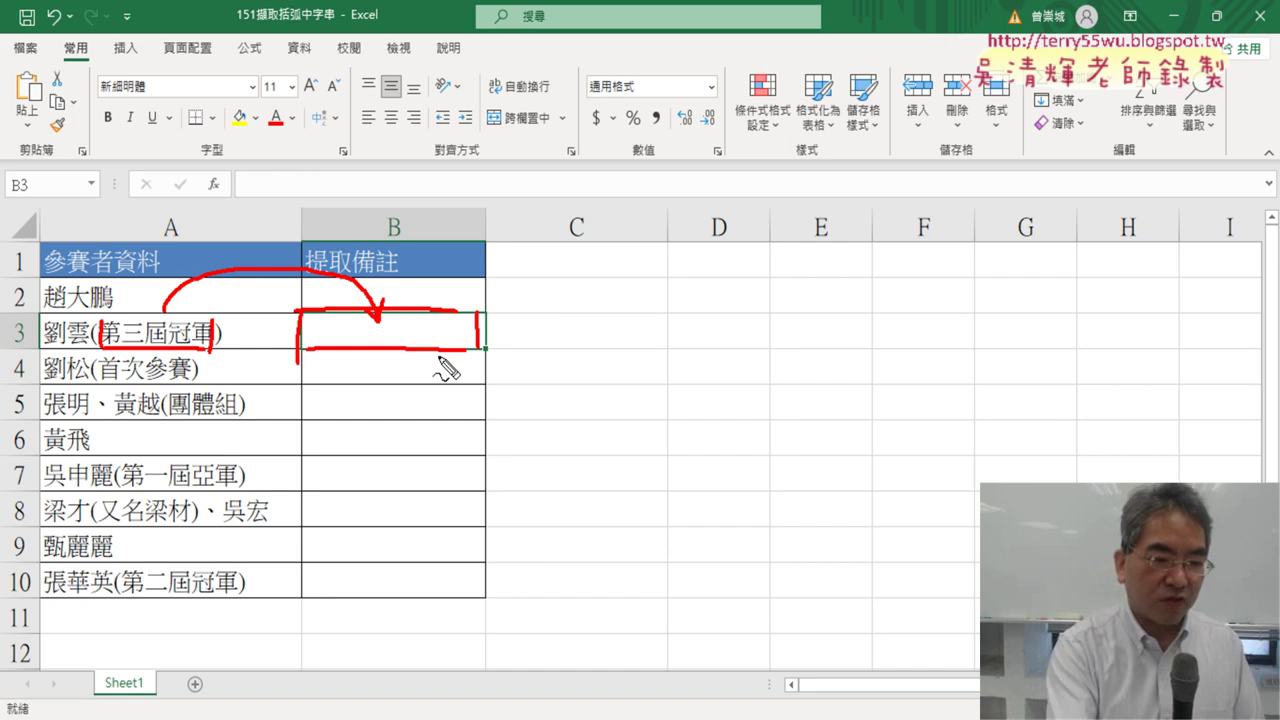
{"action": "key", "text": "Escape"}
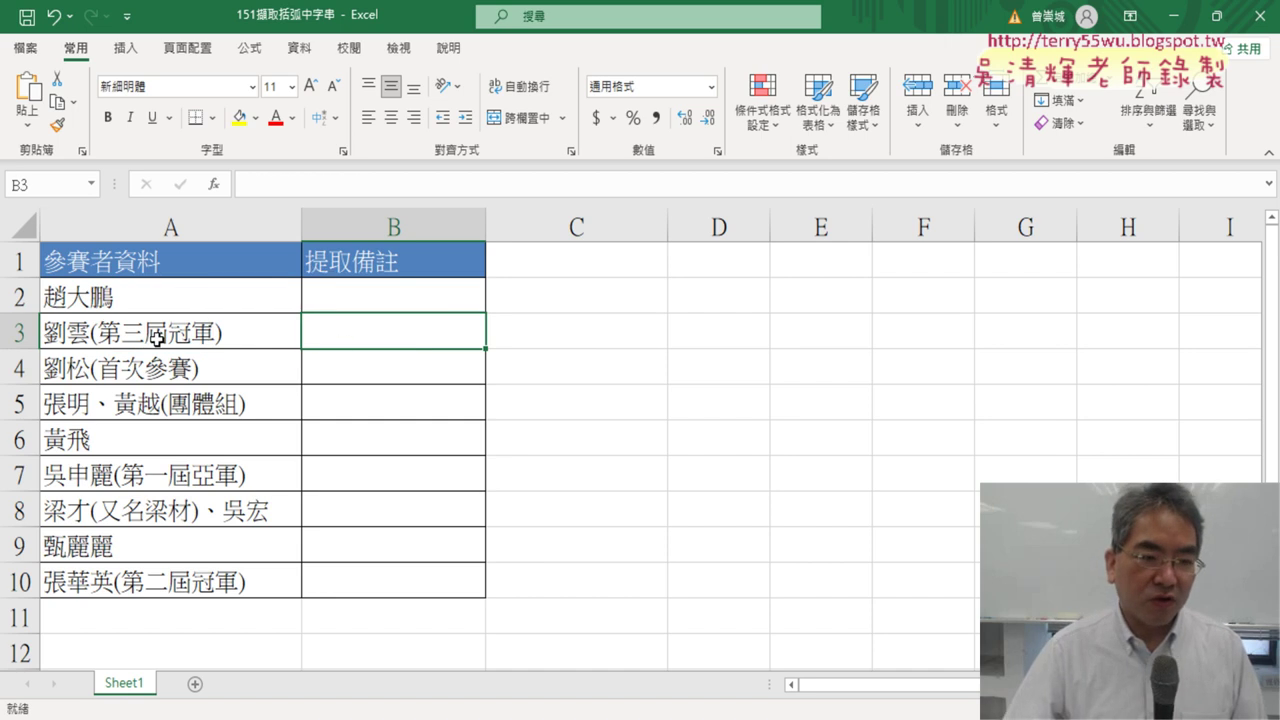
{"action": "left_click", "coordinate": [157, 338]}
{"action": "left_click", "coordinate": [361, 345]}
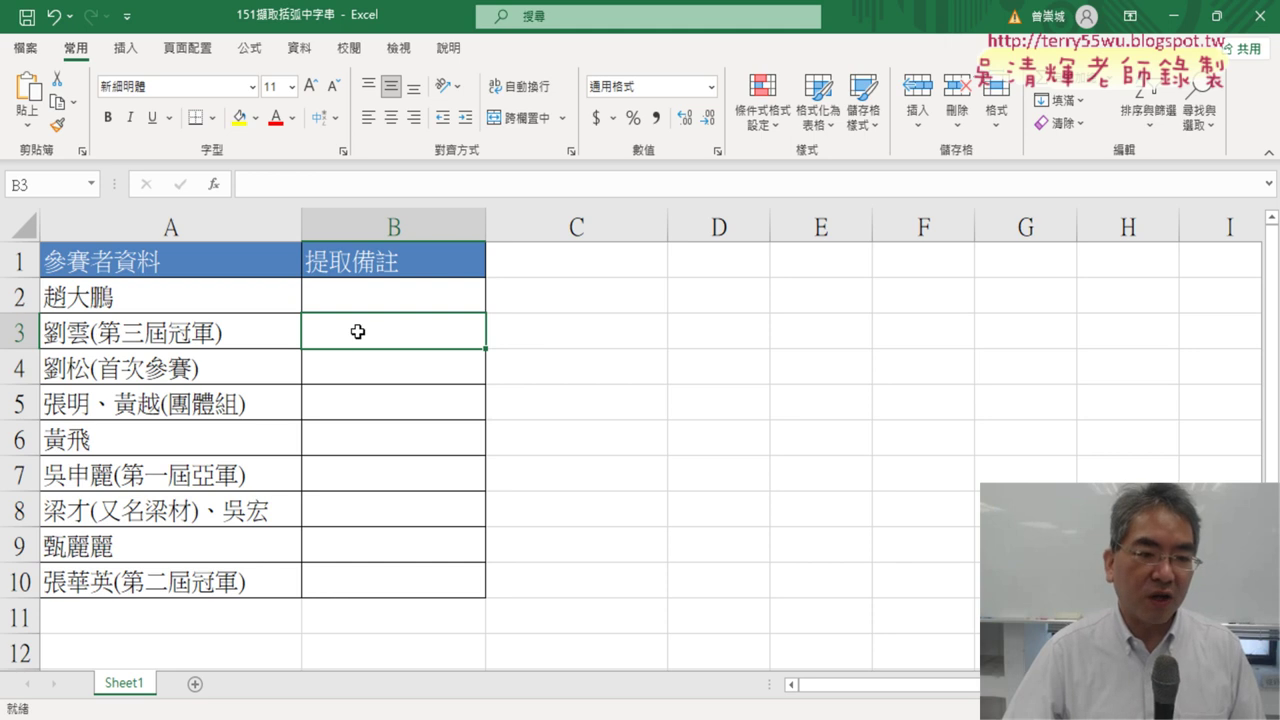
Step: Insert the MID function from the Text category into B3
{"action": "left_click", "coordinate": [215, 184]}
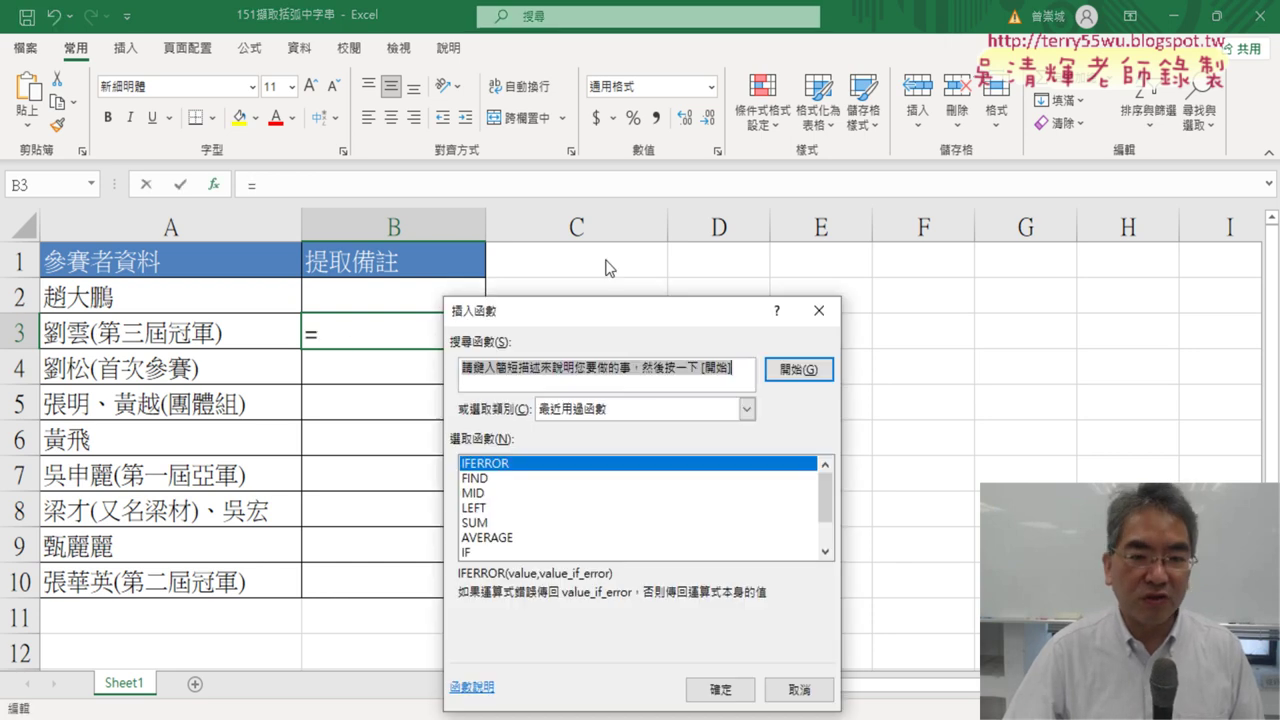
{"action": "left_click", "coordinate": [660, 214]}
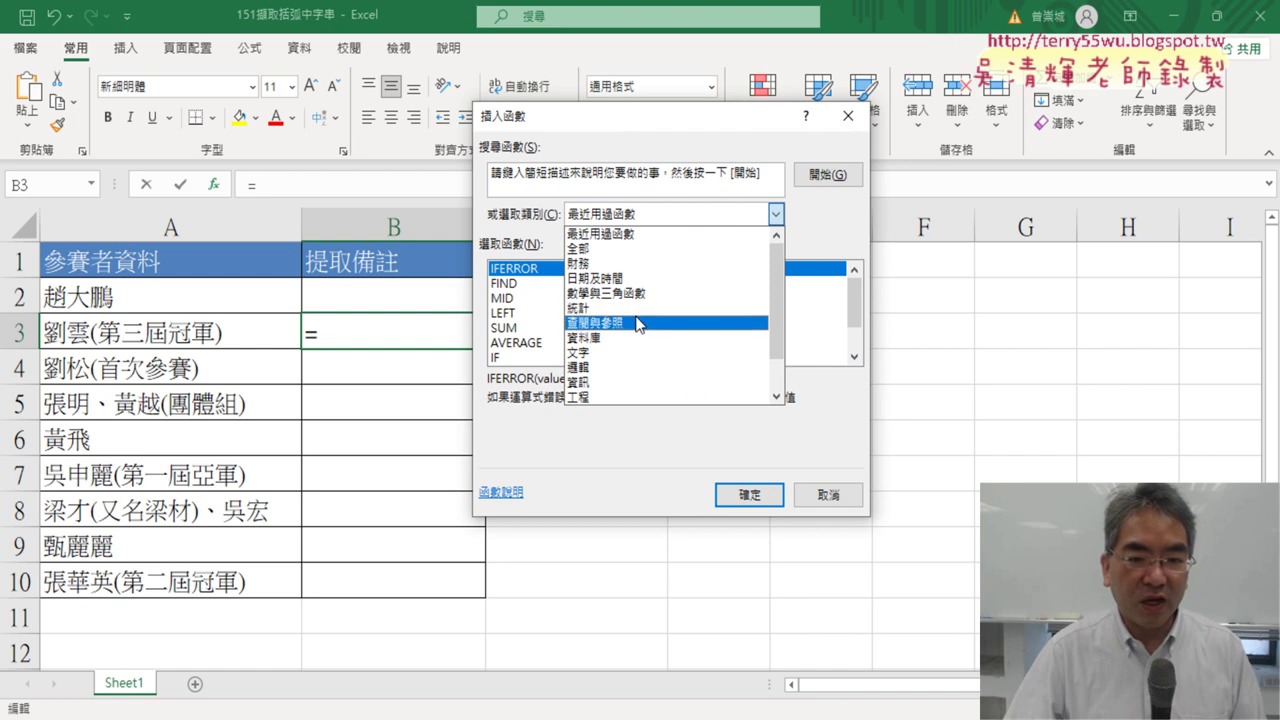
{"action": "left_click", "coordinate": [633, 357]}
{"action": "left_click", "coordinate": [854, 357]}
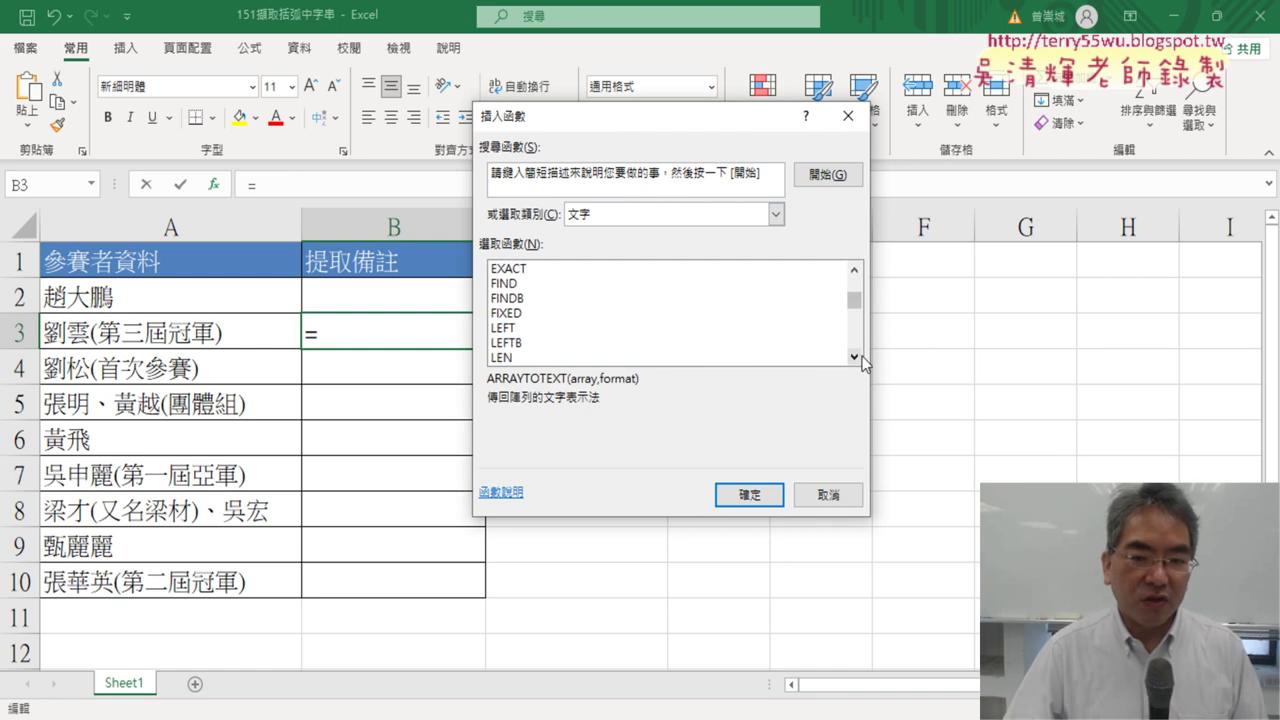
{"action": "left_click", "coordinate": [854, 357]}
{"action": "left_click", "coordinate": [854, 357]}
{"action": "left_click", "coordinate": [548, 325]}
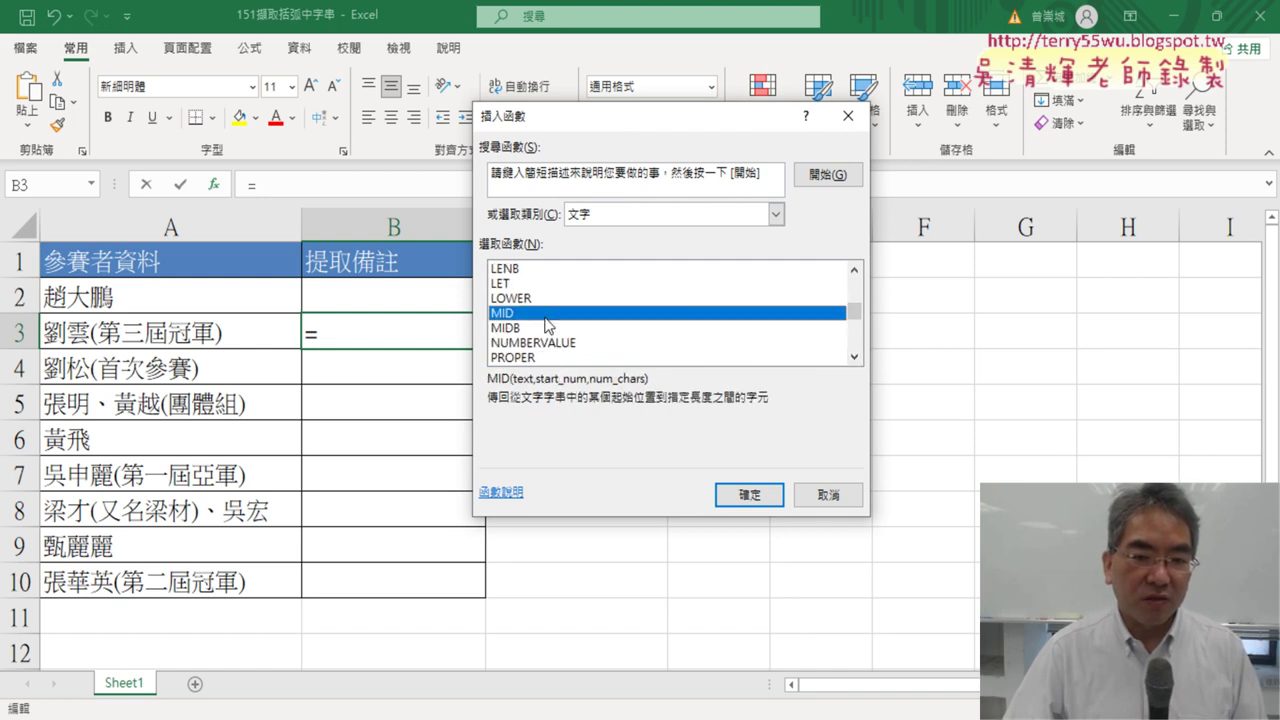
{"action": "left_click", "coordinate": [748, 494]}
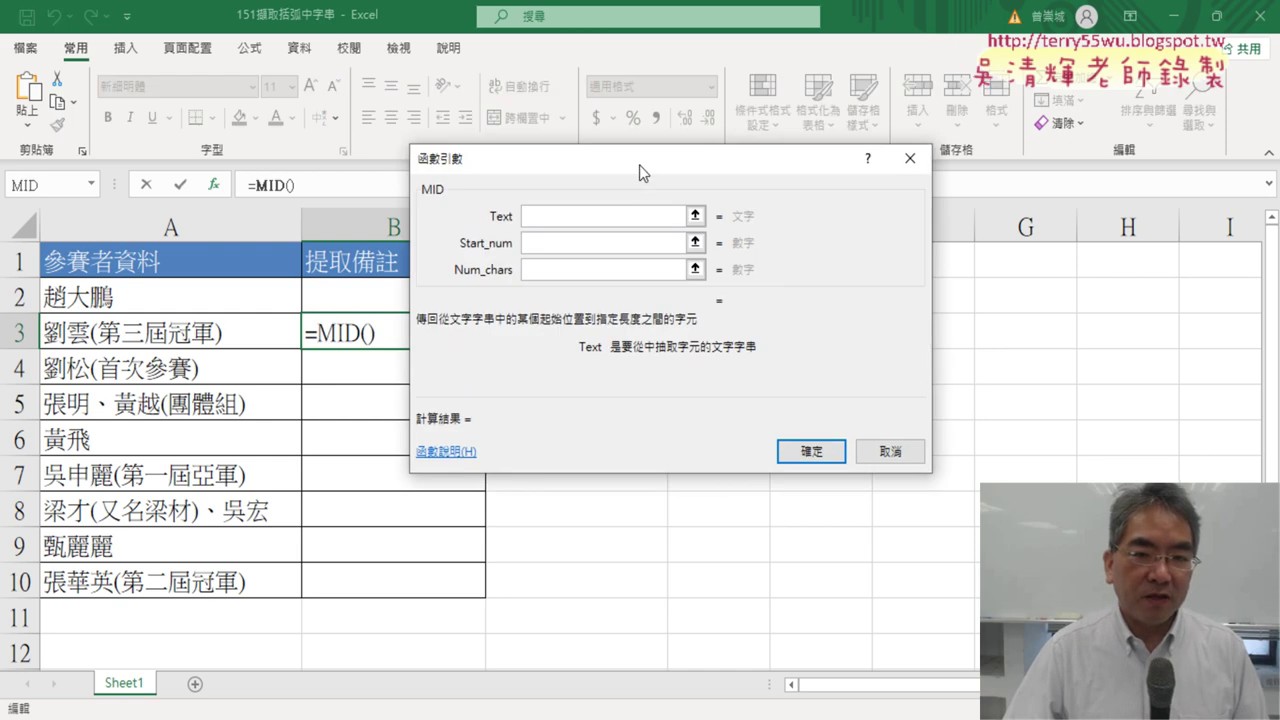
{"action": "left_click_drag", "start_coordinate": [641, 173], "coordinate": [701, 195]}
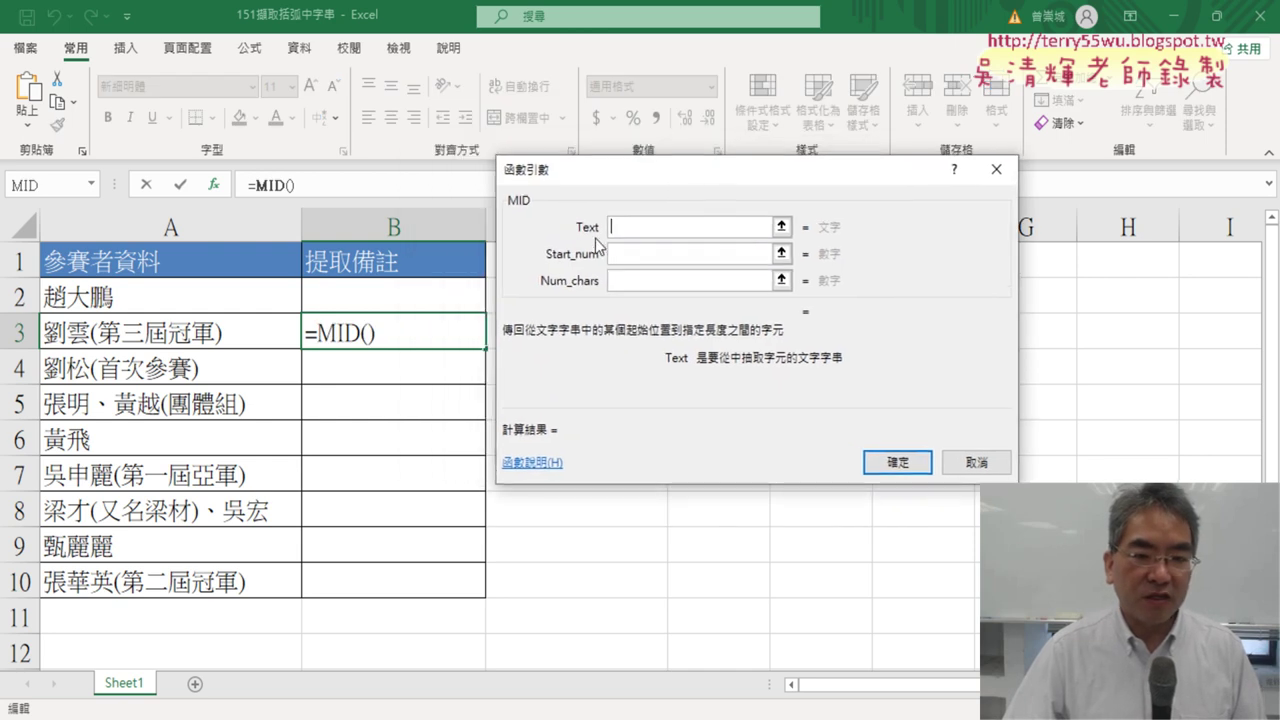
Step: Set MID's arguments to text A3, start 4, length 5, giving =MID(A3,4,5)
{"action": "left_click", "coordinate": [173, 347]}
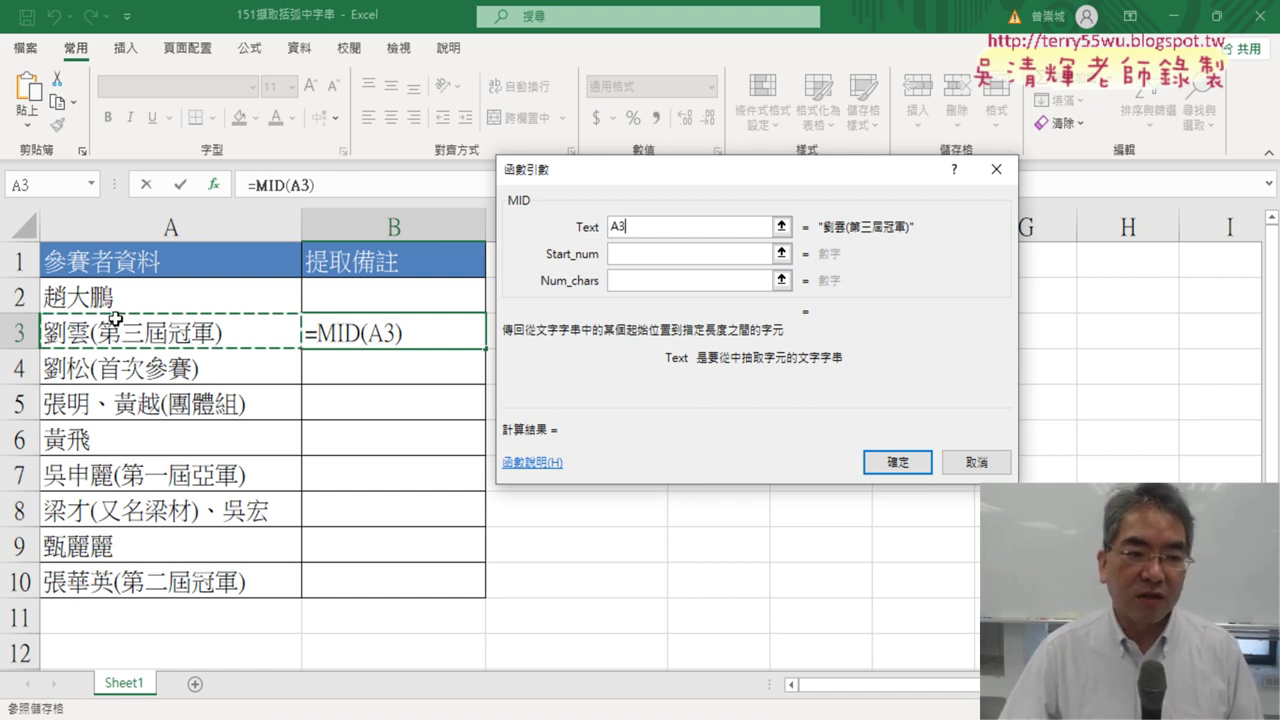
{"action": "left_click", "coordinate": [664, 254]}
{"action": "type", "text": "4"}
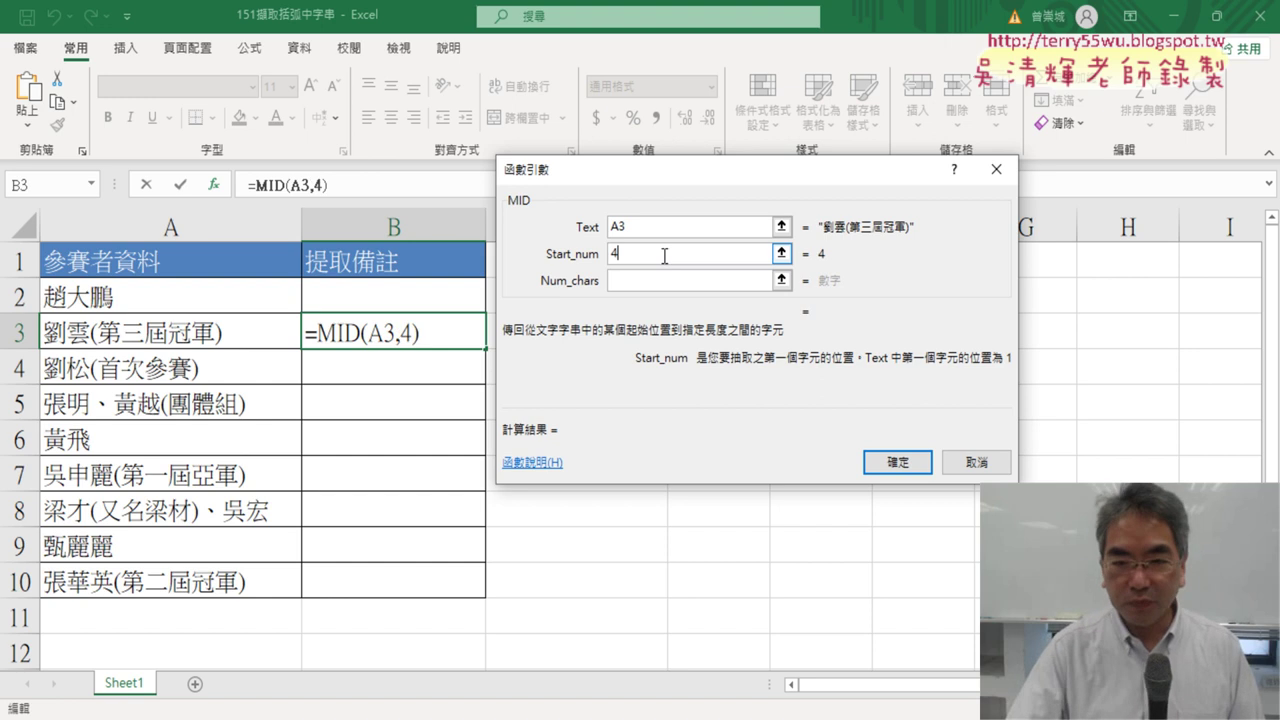
{"action": "left_click", "coordinate": [643, 282]}
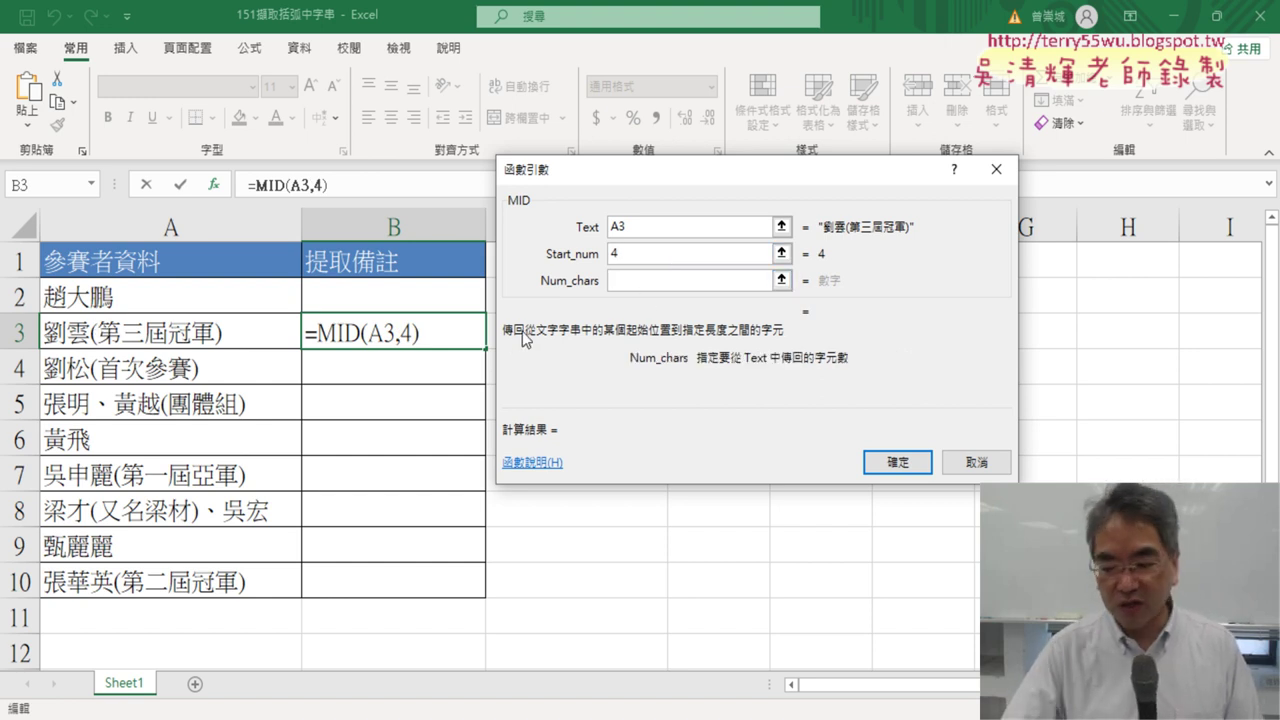
{"action": "type", "text": "5"}
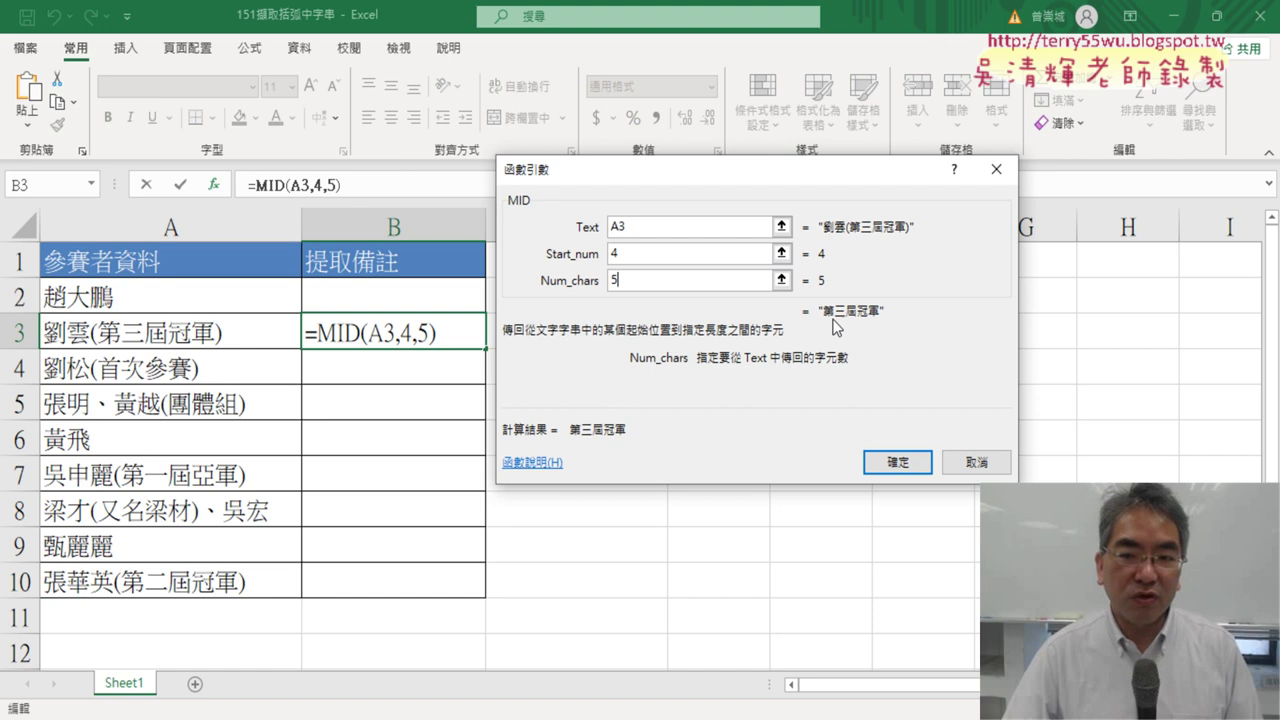
{"action": "left_click", "coordinate": [897, 463]}
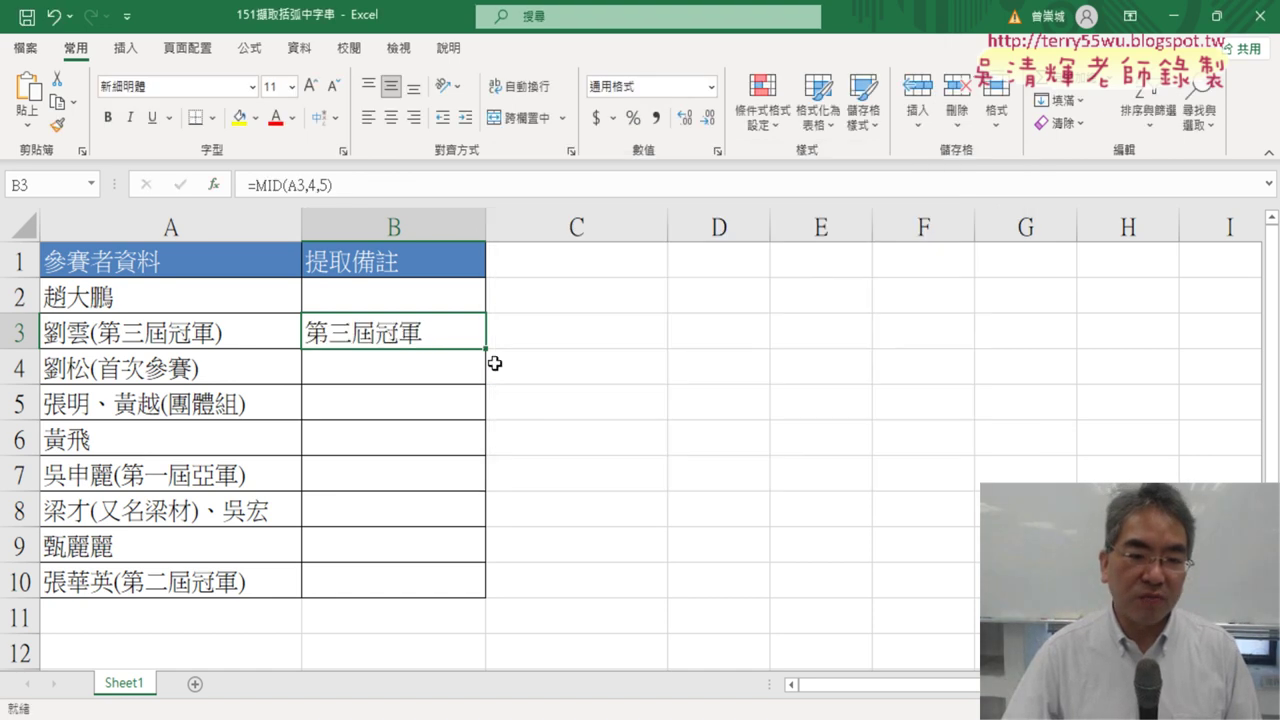
Step: Copy B3's MID formula down to B10 and up into B2
{"action": "left_click_drag", "start_coordinate": [486, 349], "coordinate": [486, 597]}
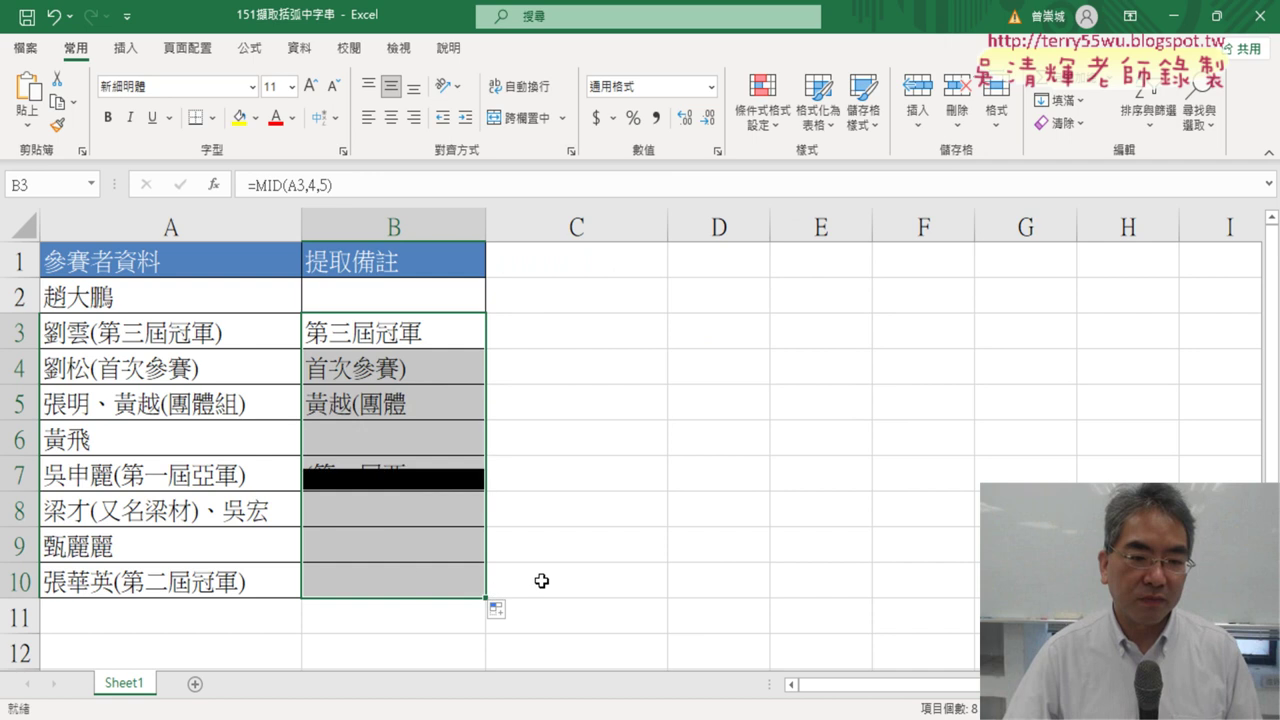
{"action": "left_click", "coordinate": [469, 331]}
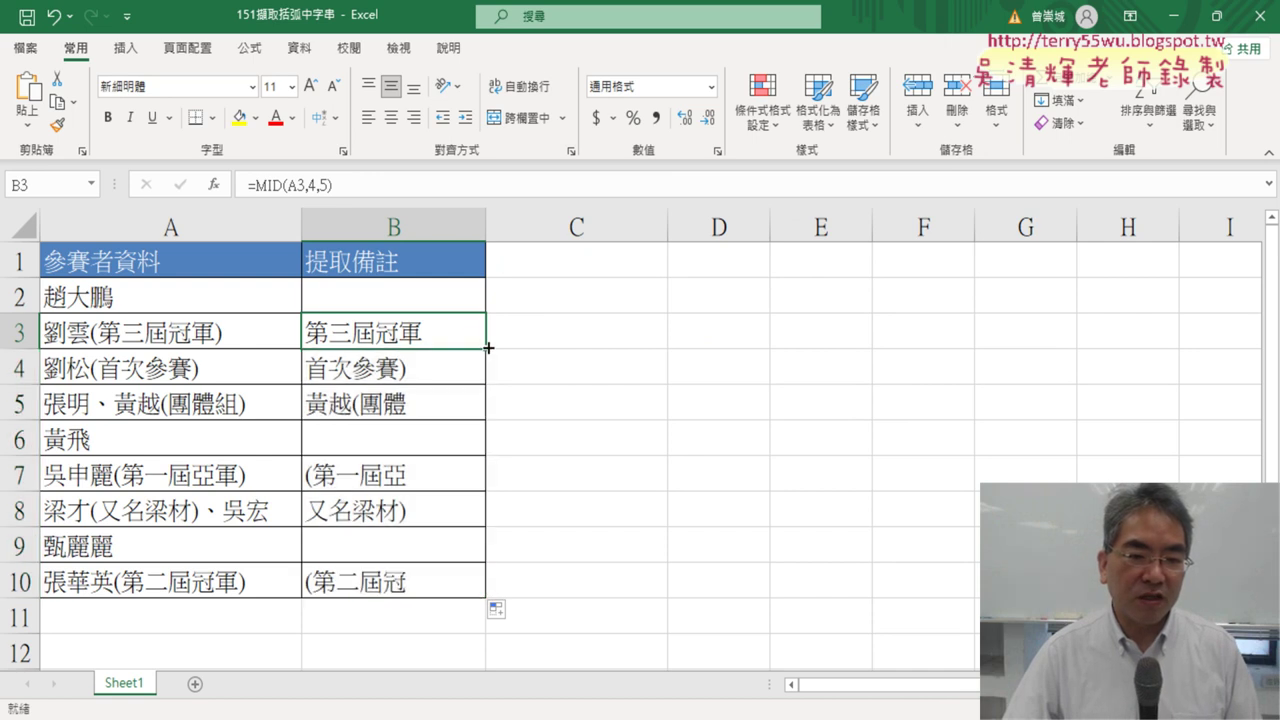
{"action": "left_click_drag", "start_coordinate": [488, 348], "coordinate": [488, 300]}
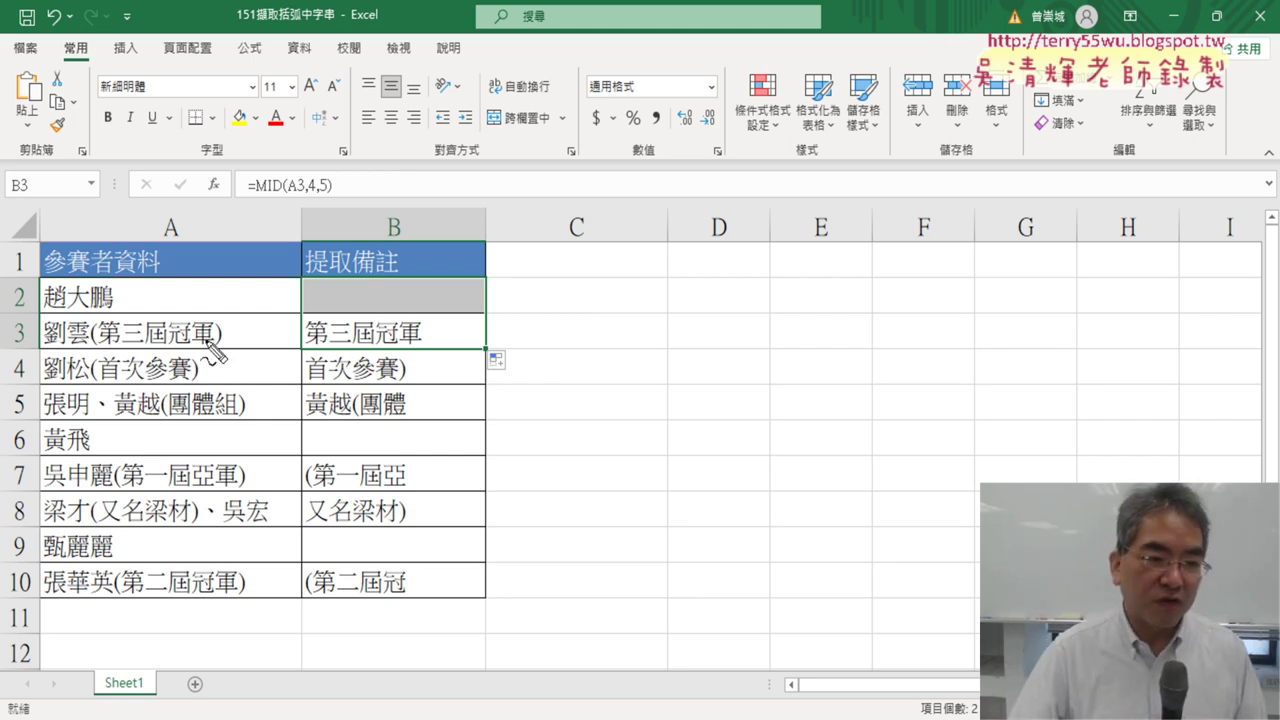
{"action": "mouse_move", "coordinate": [207, 343]}
{"action": "left_mouse_down"}
{"action": "mouse_move", "coordinate": [153, 307]}
{"action": "mouse_move", "coordinate": [248, 348]}
{"action": "left_mouse_up"}
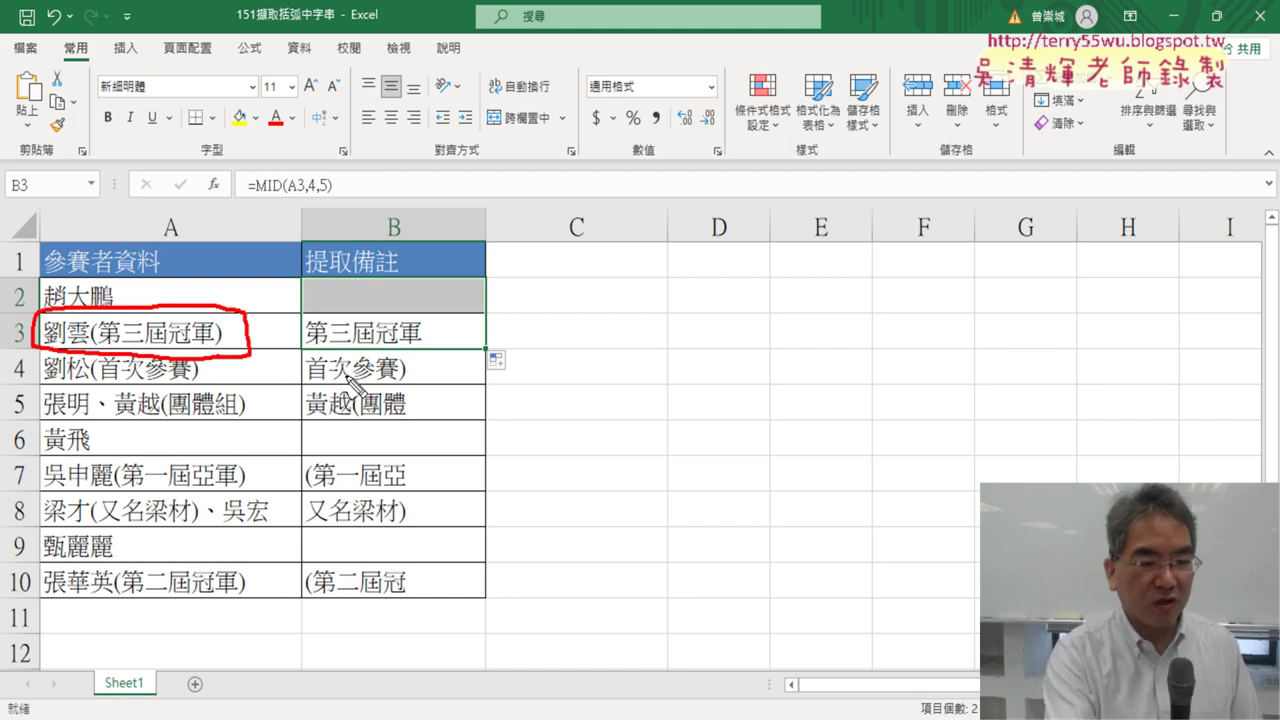
{"action": "key", "text": "Escape"}
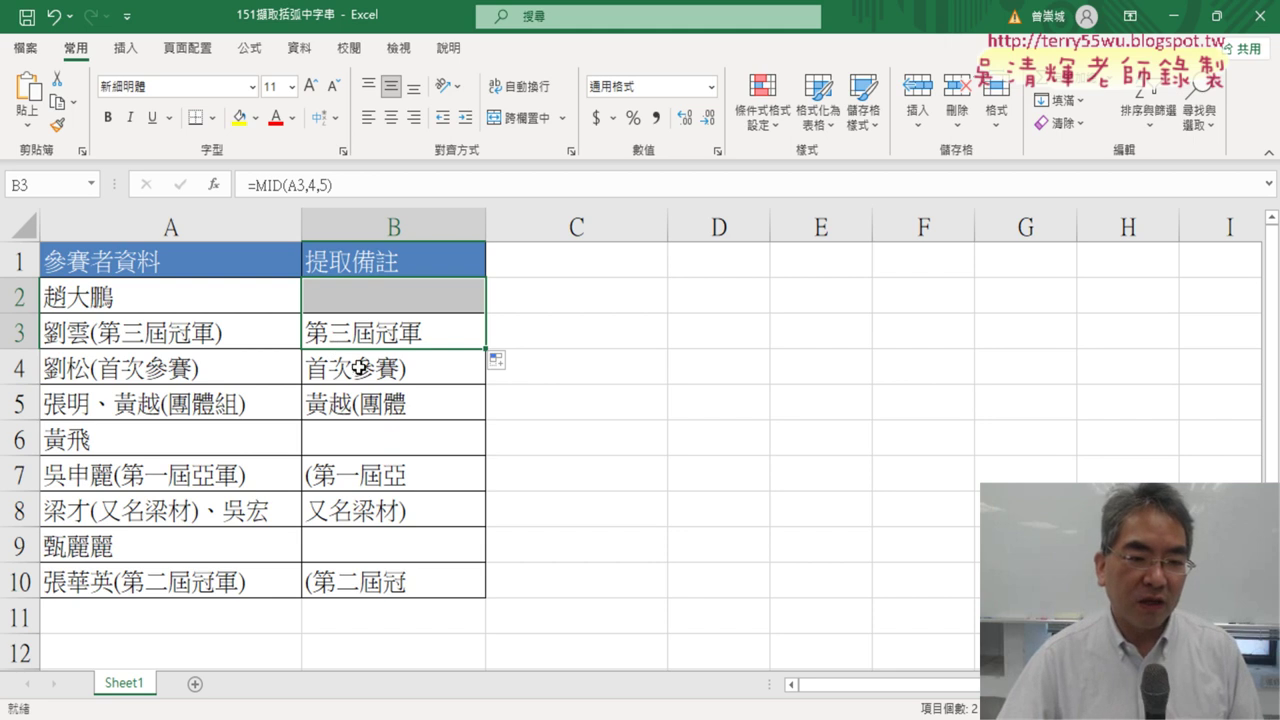
{"action": "left_click", "coordinate": [359, 367]}
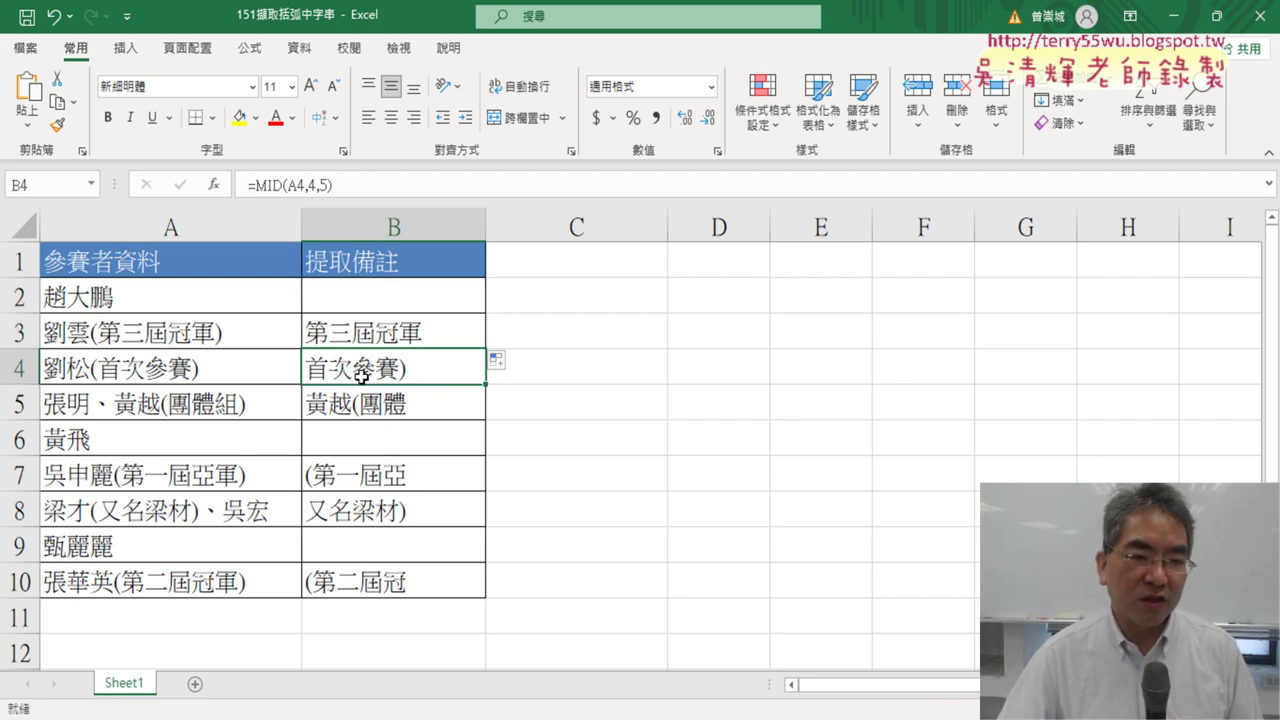
Step: Change B4's length argument from 5 to 4, making it =MID(A4,4,4)
{"action": "left_click", "coordinate": [325, 186]}
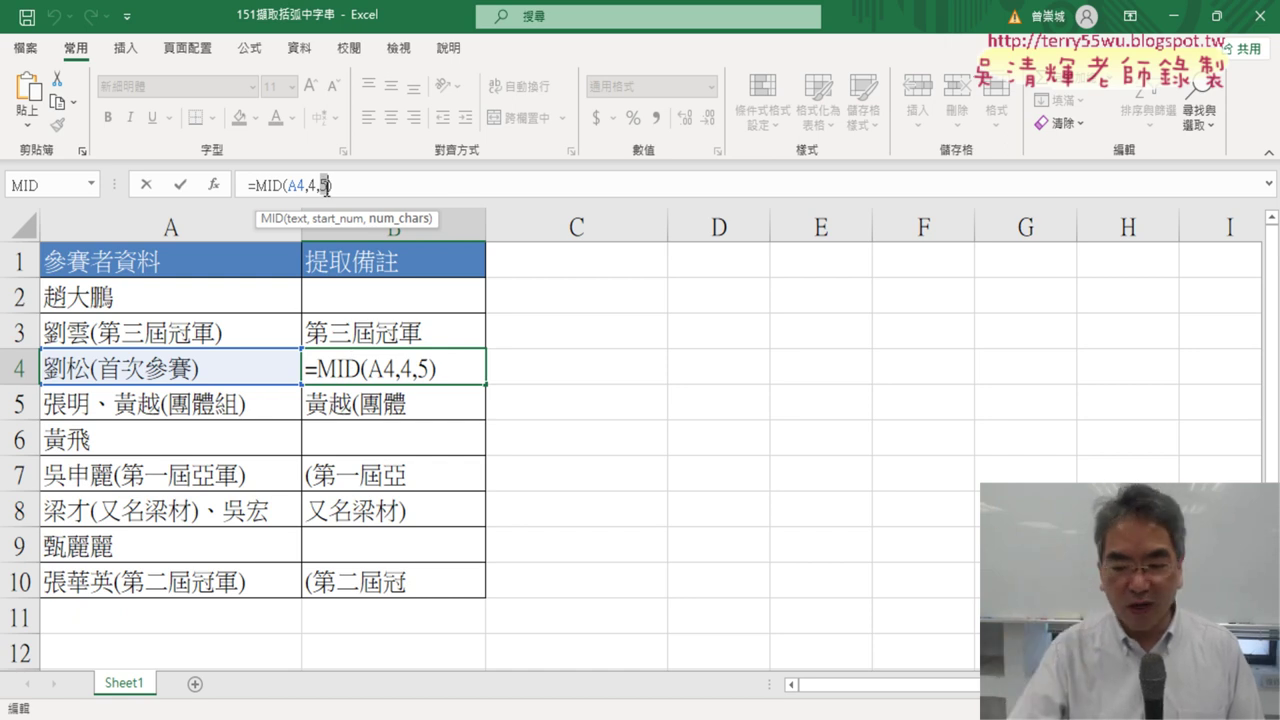
{"action": "type", "text": "4"}
{"action": "left_click", "coordinate": [180, 185]}
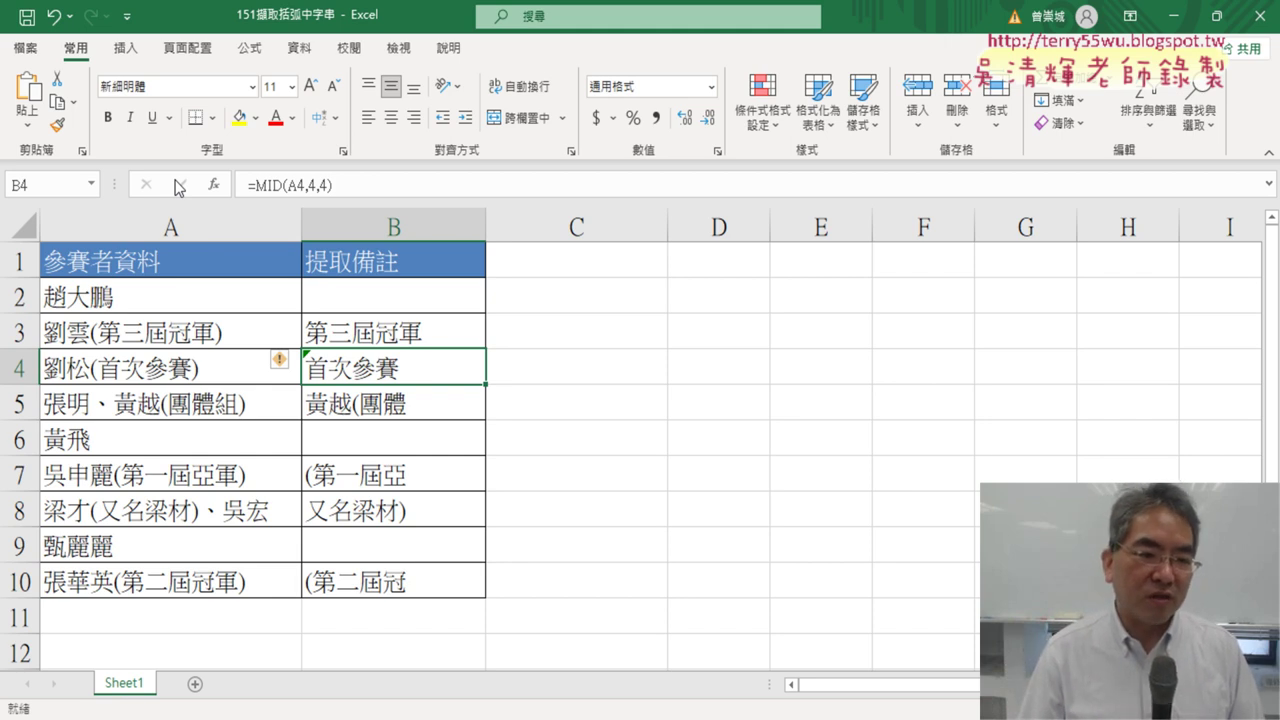
{"action": "left_click", "coordinate": [389, 340]}
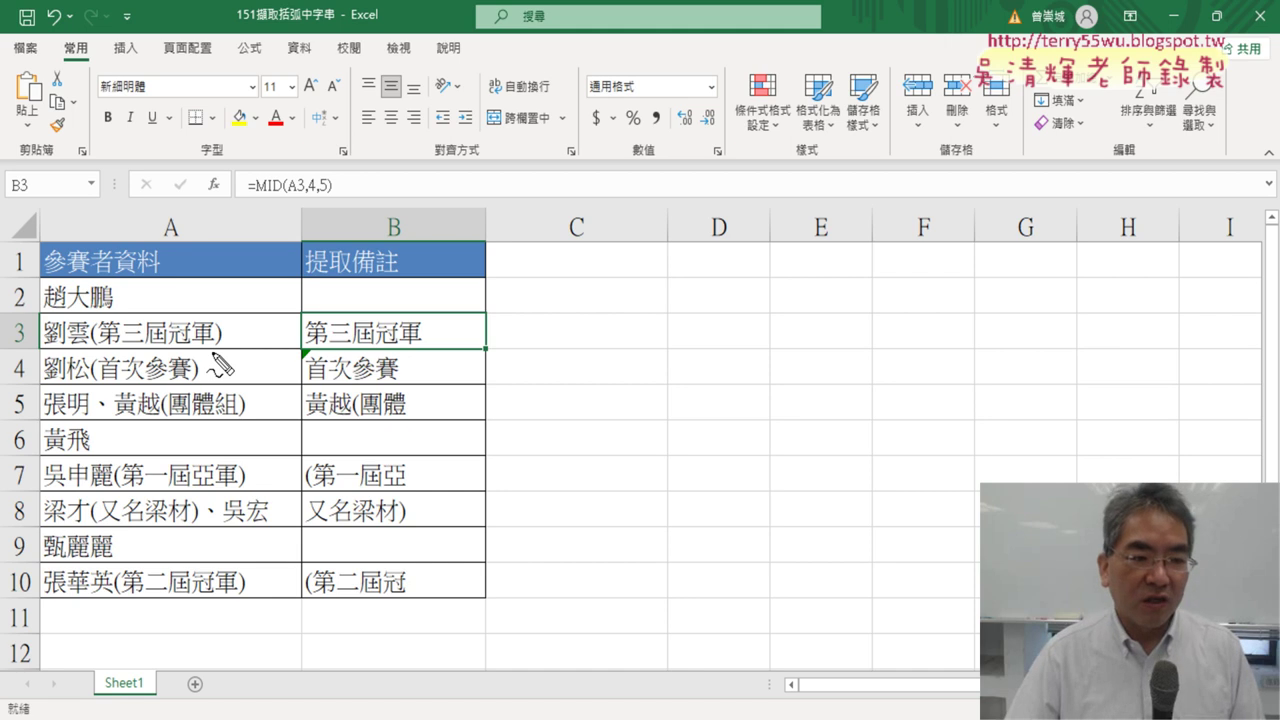
{"action": "mouse_move", "coordinate": [91, 356]}
{"action": "left_mouse_down"}
{"action": "mouse_move", "coordinate": [88, 313]}
{"action": "mouse_move", "coordinate": [104, 334]}
{"action": "left_mouse_up"}
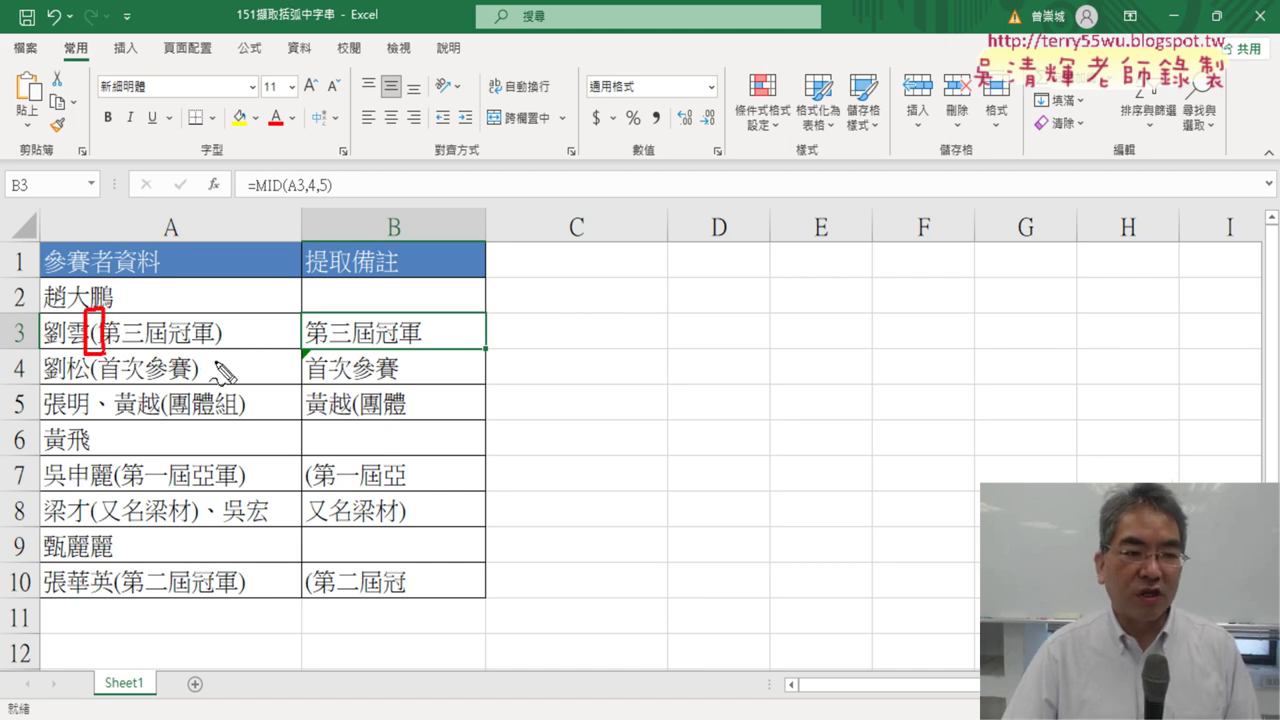
{"action": "mouse_move", "coordinate": [212, 354]}
{"action": "left_mouse_down"}
{"action": "mouse_move", "coordinate": [210, 312]}
{"action": "mouse_move", "coordinate": [232, 345]}
{"action": "left_mouse_up"}
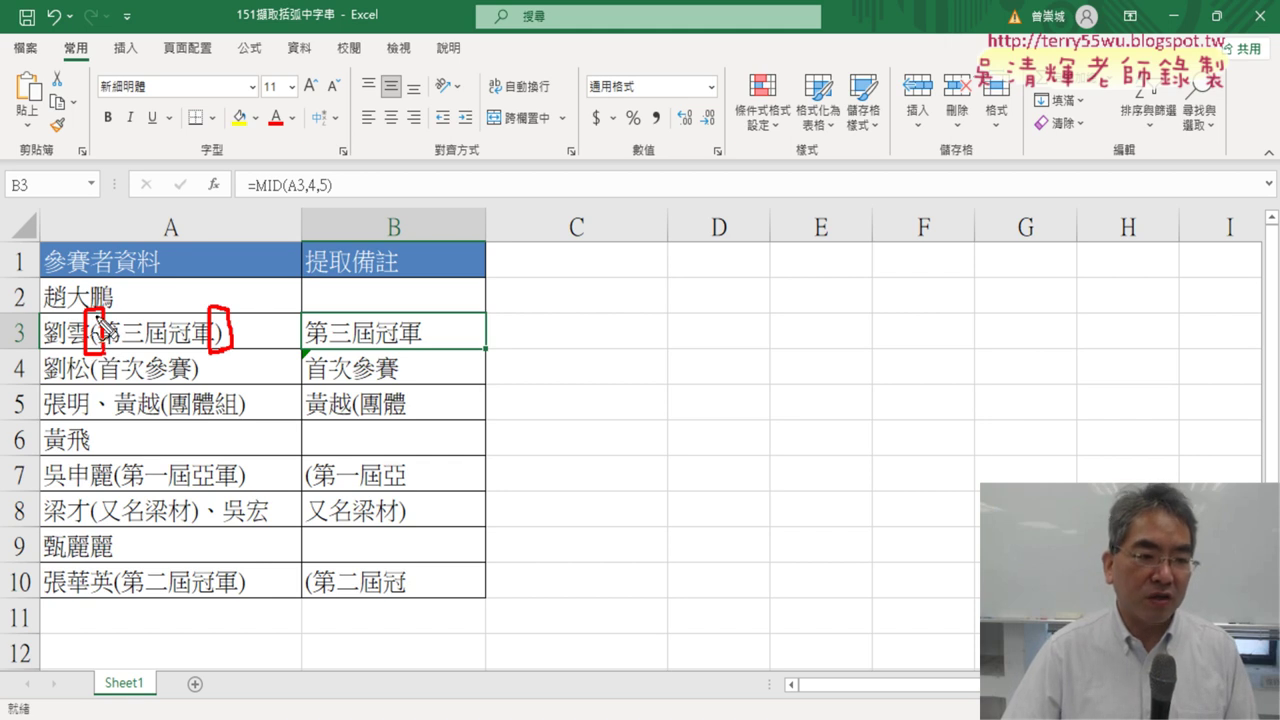
{"action": "left_click_drag", "start_coordinate": [84, 224], "coordinate": [90, 258]}
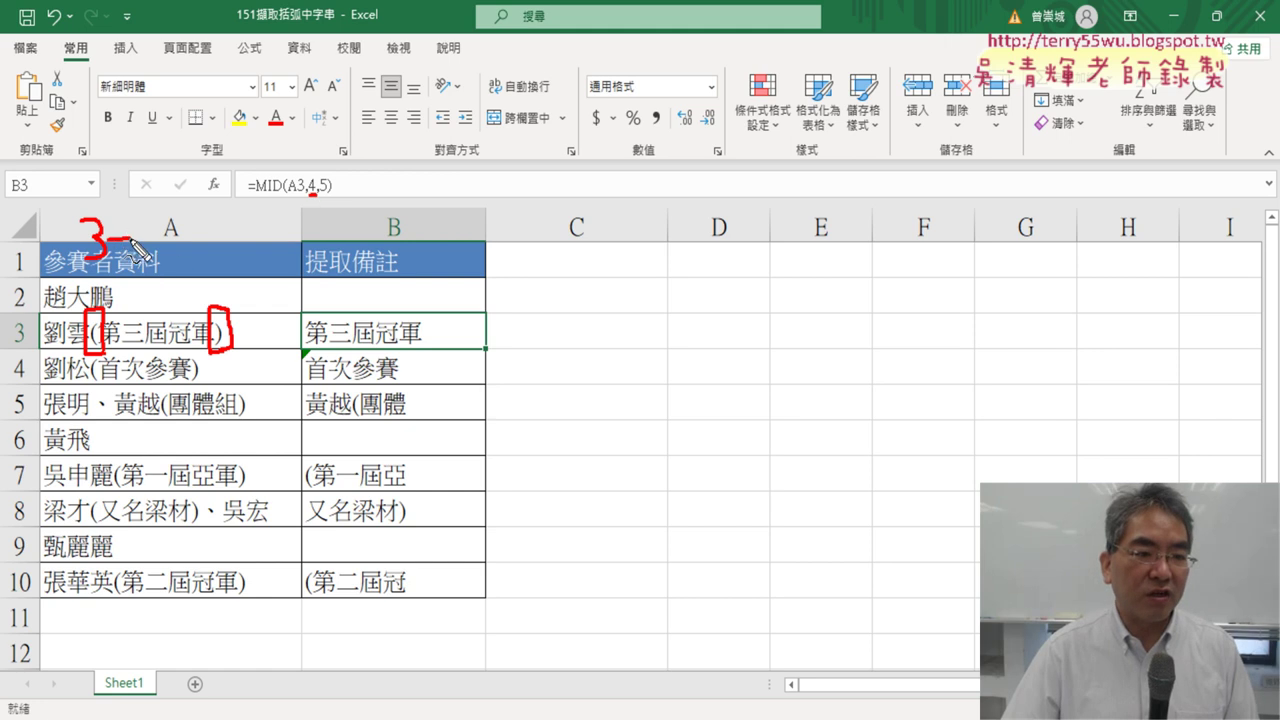
{"action": "left_click_drag", "start_coordinate": [118, 222], "coordinate": [158, 268]}
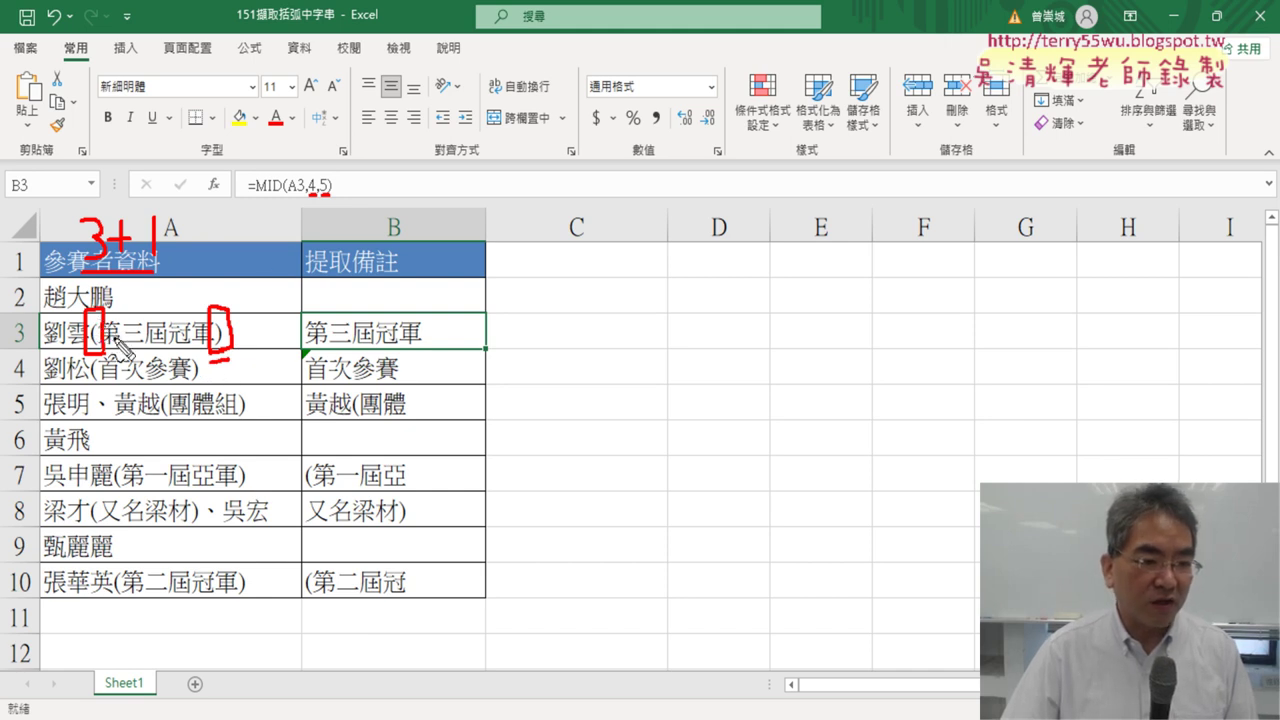
{"action": "left_click_drag", "start_coordinate": [234, 250], "coordinate": [228, 296]}
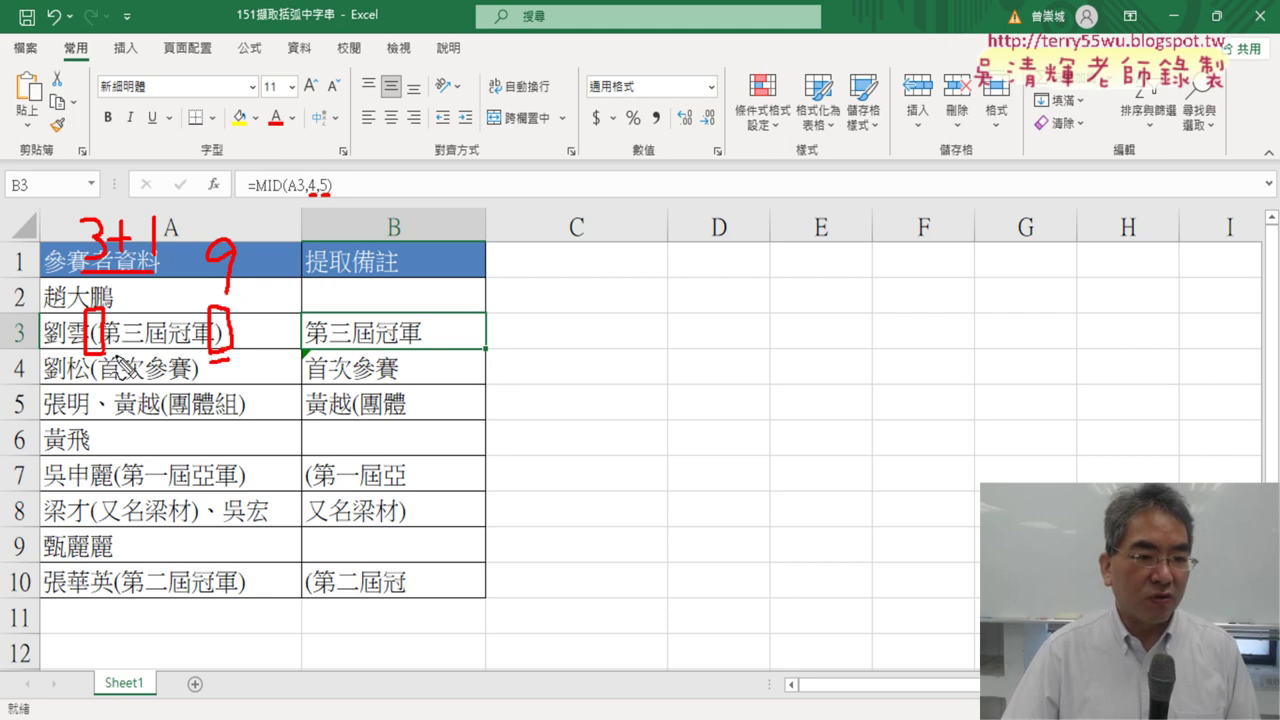
{"action": "left_click_drag", "start_coordinate": [114, 350], "coordinate": [194, 362]}
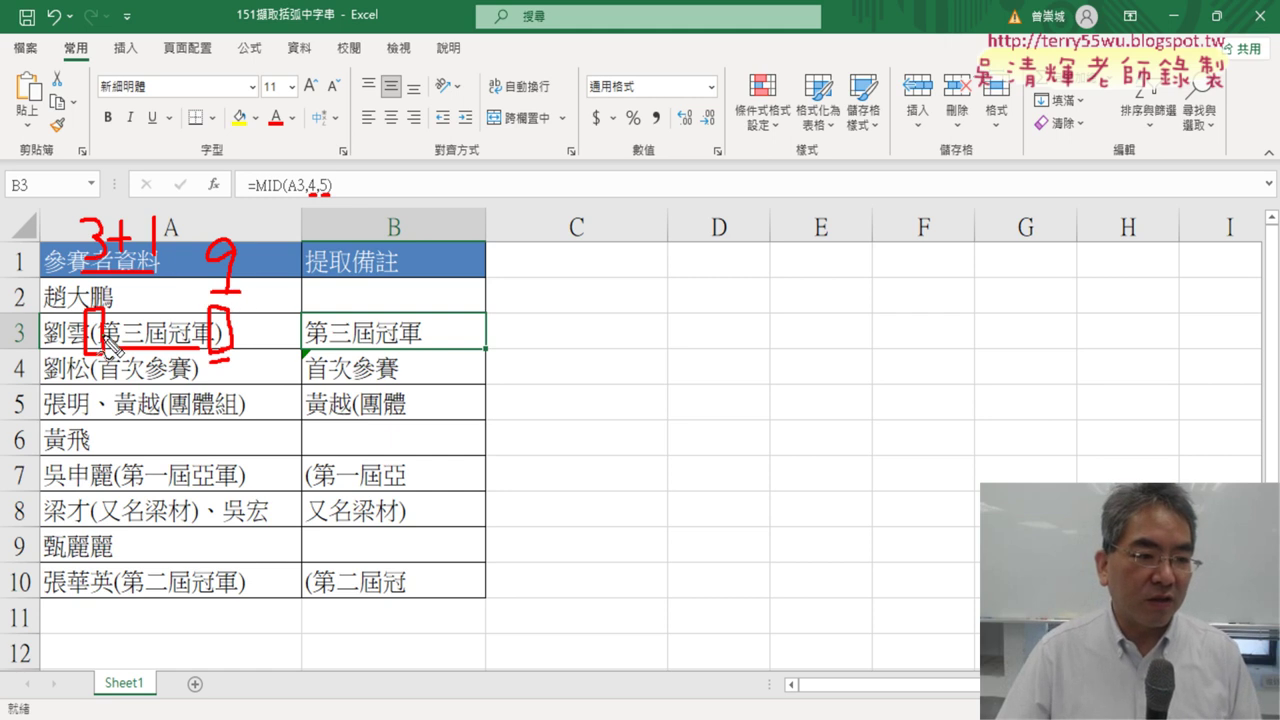
{"action": "mouse_move", "coordinate": [243, 263]}
{"action": "left_mouse_down"}
{"action": "mouse_move", "coordinate": [272, 268]}
{"action": "mouse_move", "coordinate": [277, 326]}
{"action": "left_mouse_up"}
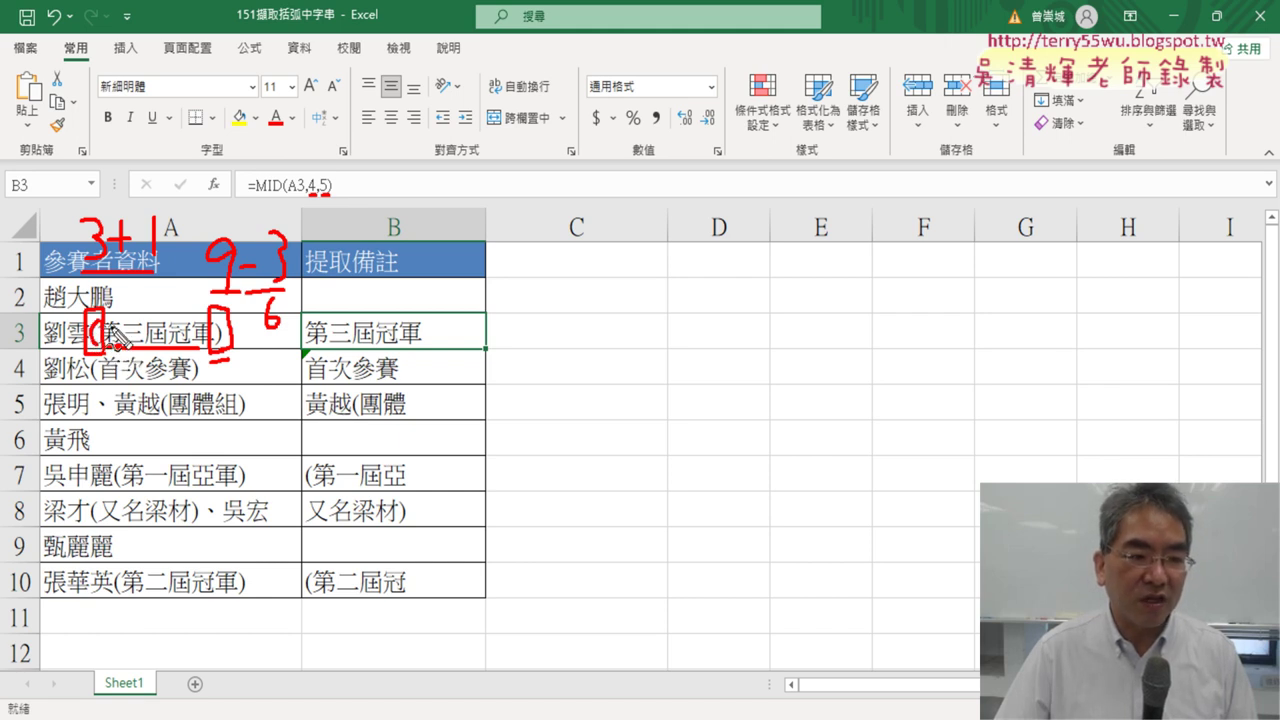
{"action": "left_click_drag", "start_coordinate": [98, 279], "coordinate": [116, 309]}
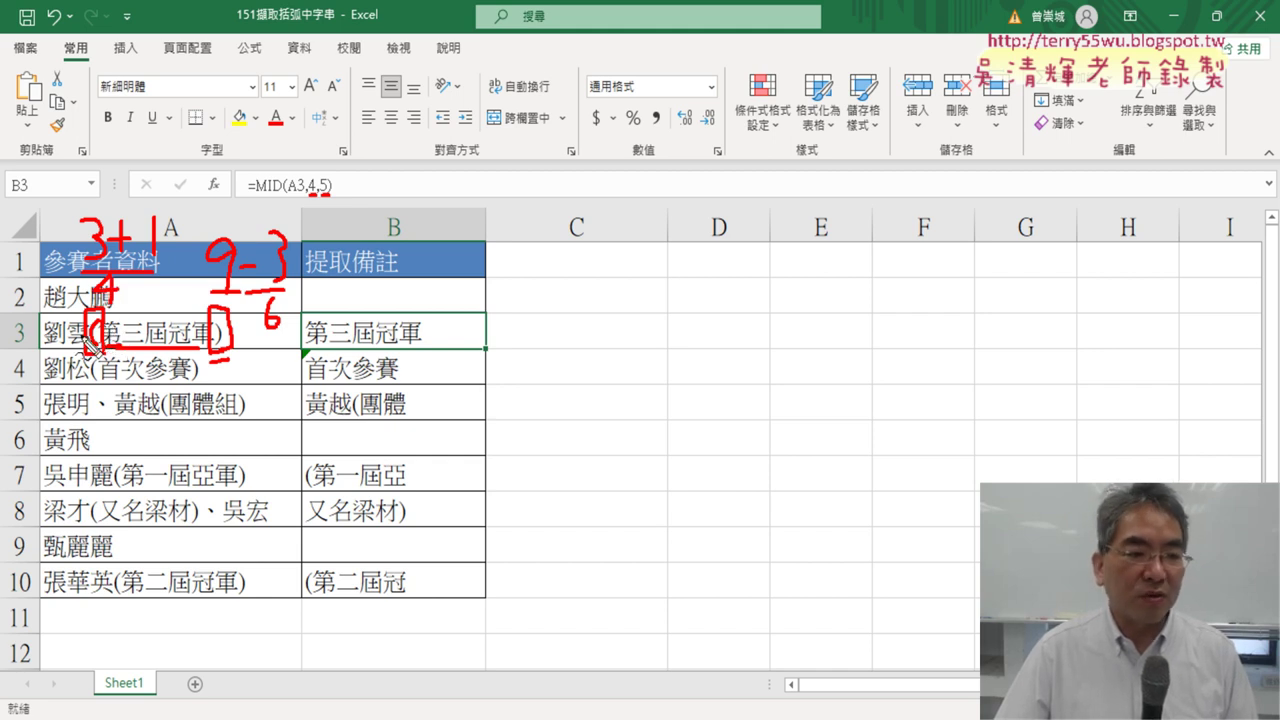
{"action": "left_click_drag", "start_coordinate": [282, 313], "coordinate": [298, 318]}
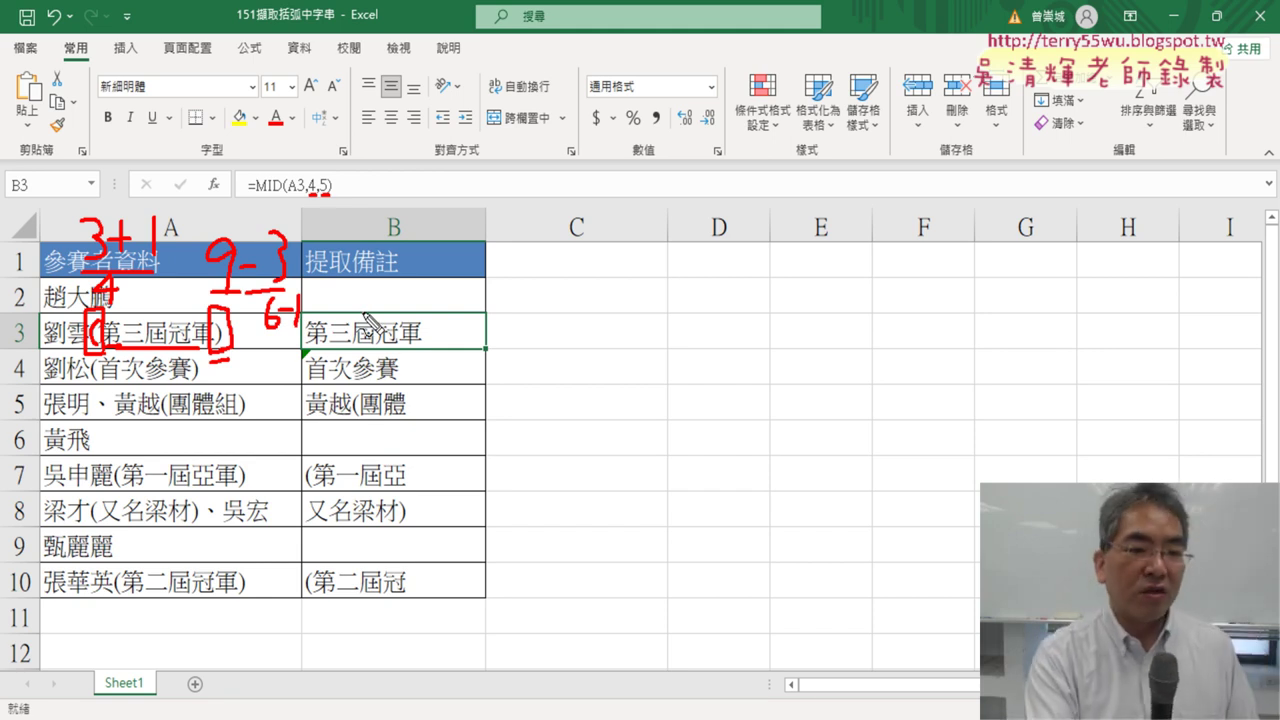
{"action": "key", "text": "Escape"}
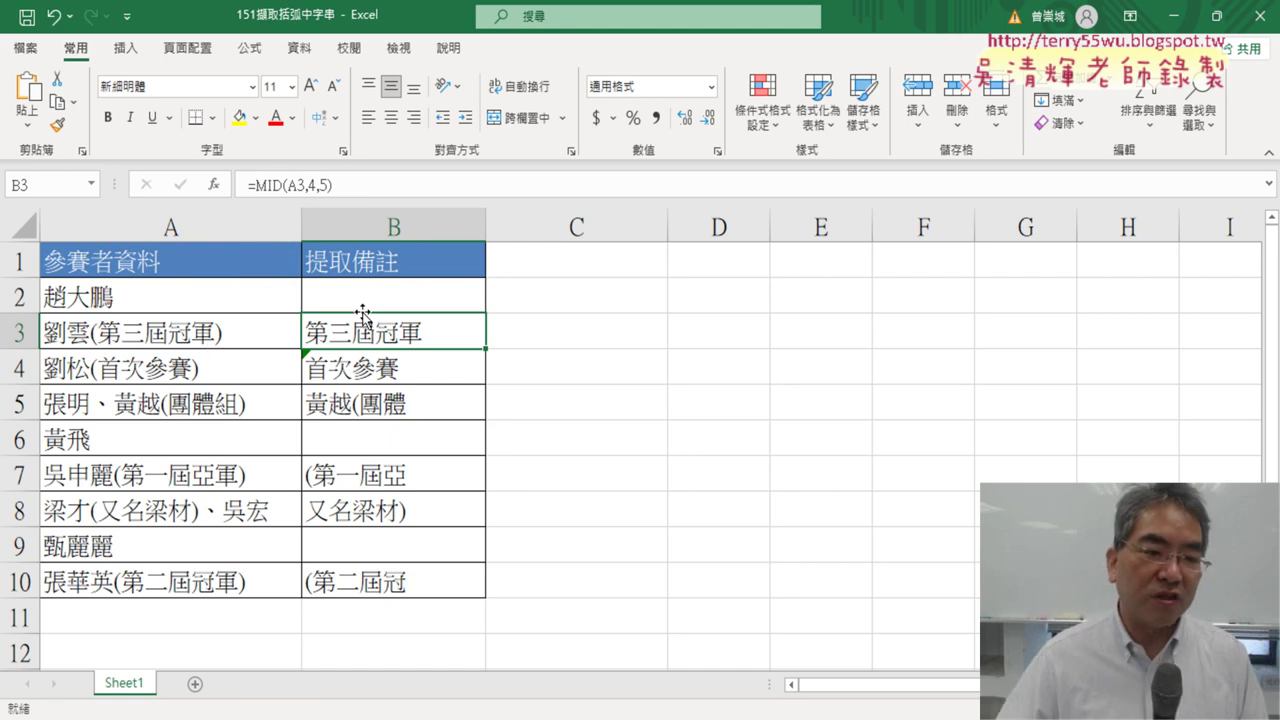
Step: Narrow column C and insert an empty FIND function from the Text category into C3
{"action": "left_click_drag", "start_coordinate": [668, 228], "coordinate": [567, 239]}
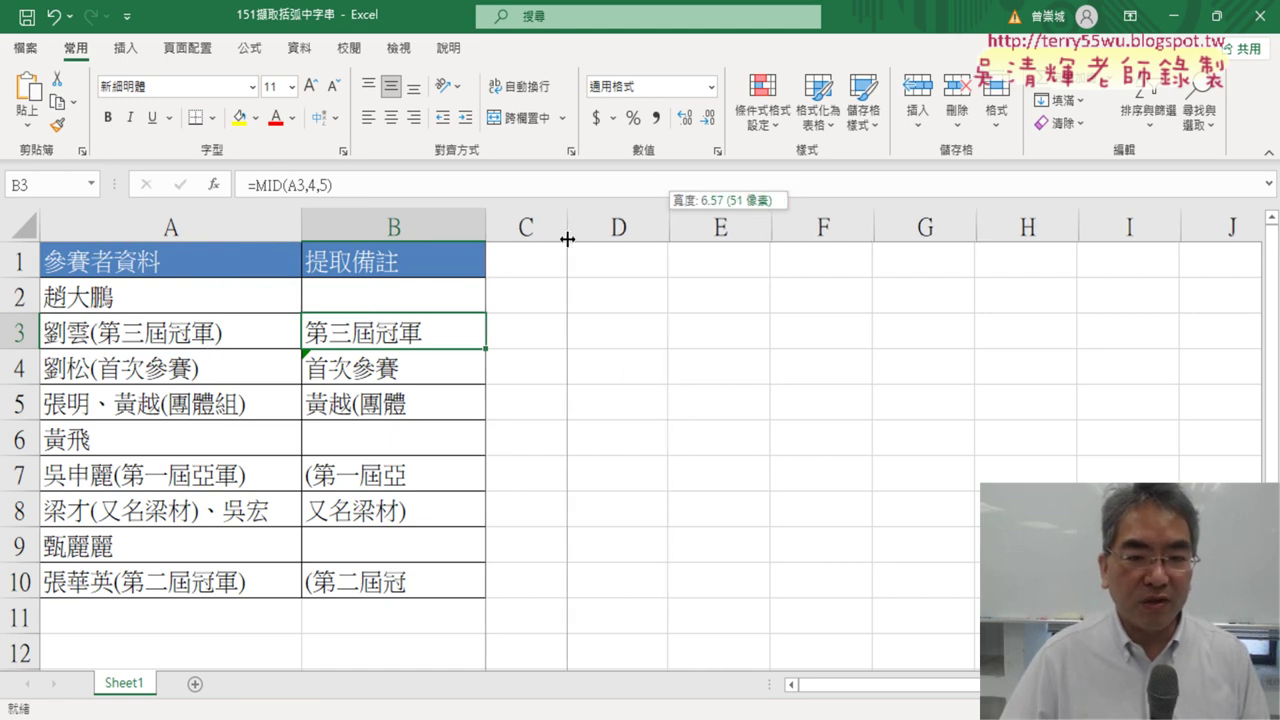
{"action": "left_click", "coordinate": [489, 325]}
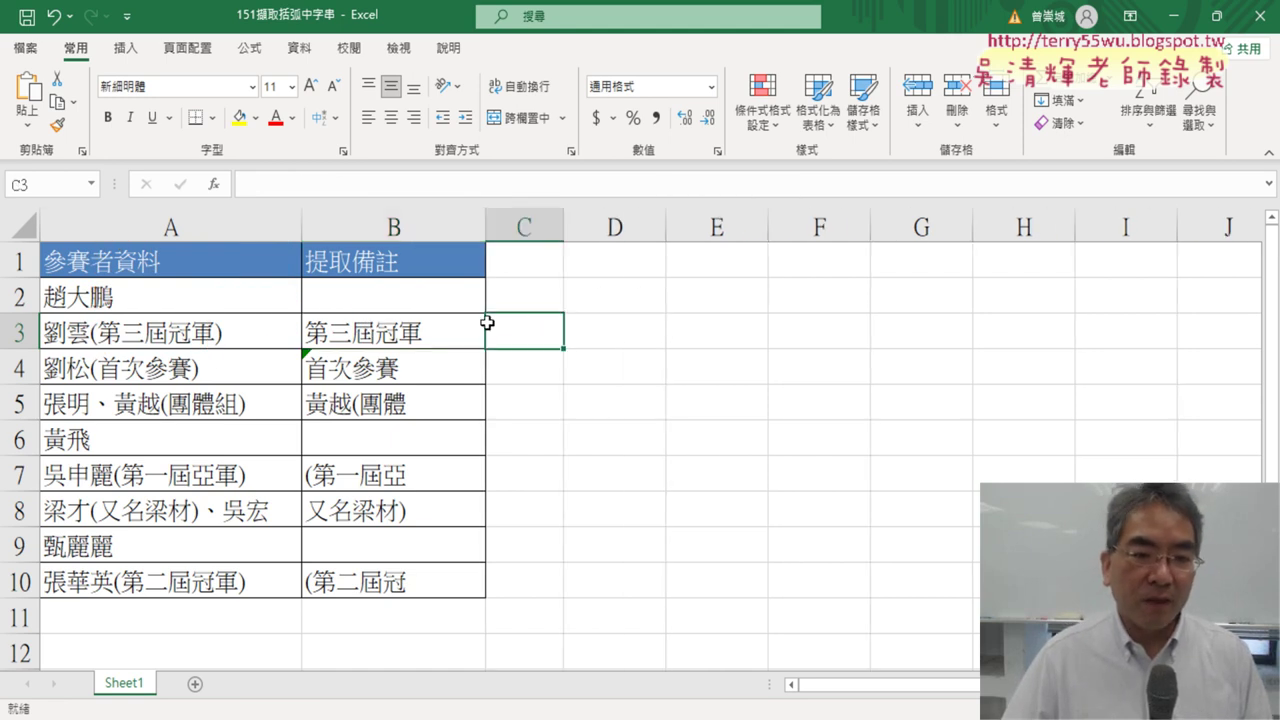
{"action": "left_click", "coordinate": [214, 186]}
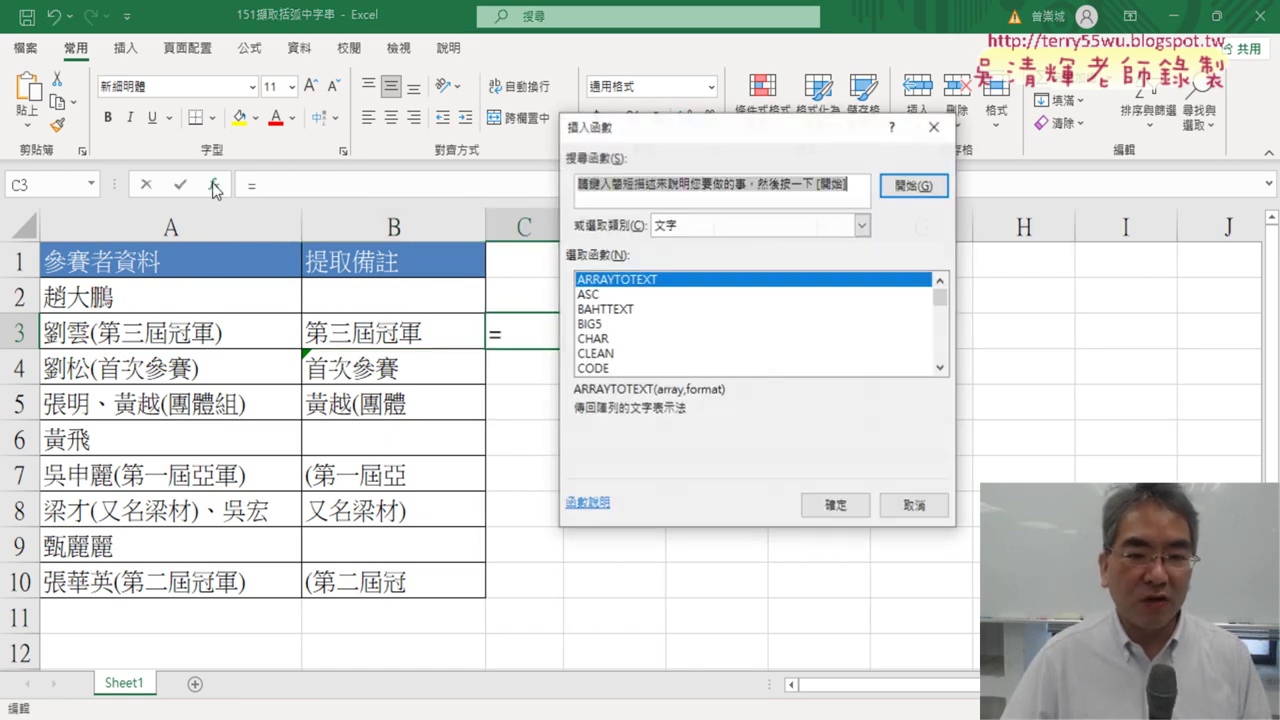
{"action": "left_click", "coordinate": [700, 225]}
{"action": "left_click", "coordinate": [700, 225]}
{"action": "left_click", "coordinate": [940, 367]}
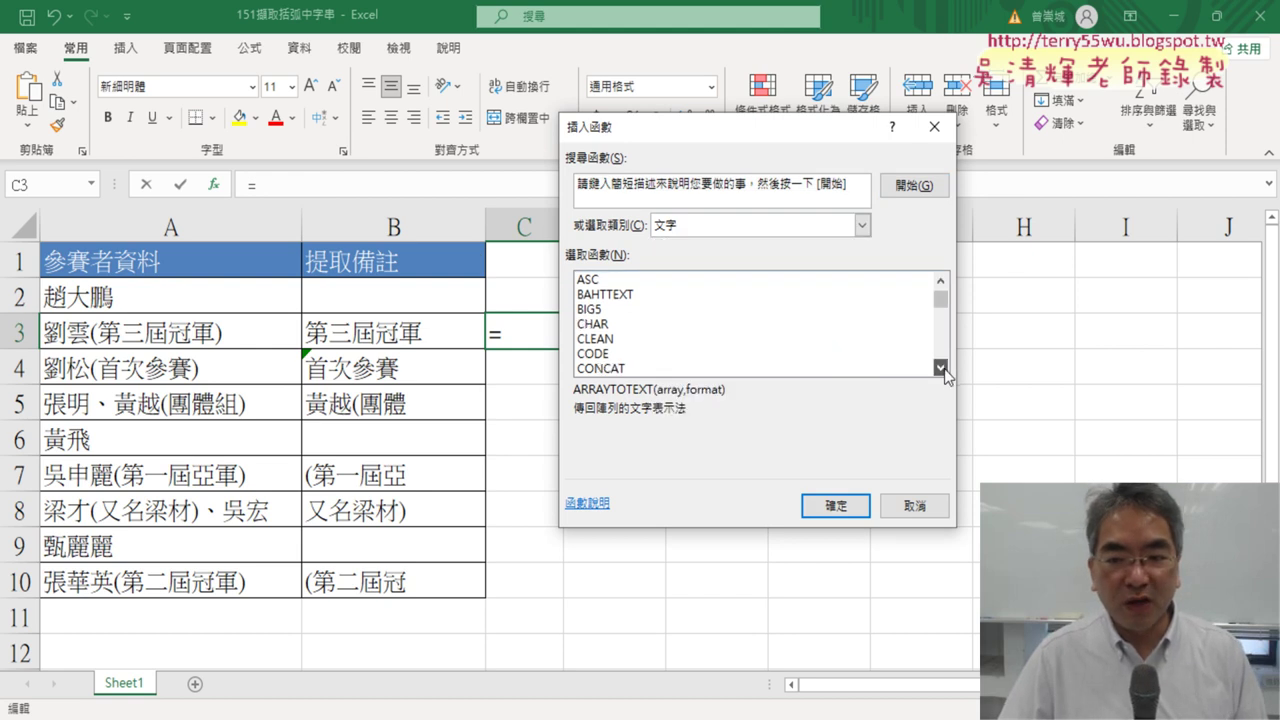
{"action": "triple_click", "coordinate": [940, 367]}
{"action": "double_click", "coordinate": [940, 367]}
{"action": "left_click", "coordinate": [940, 367]}
{"action": "left_click", "coordinate": [615, 325]}
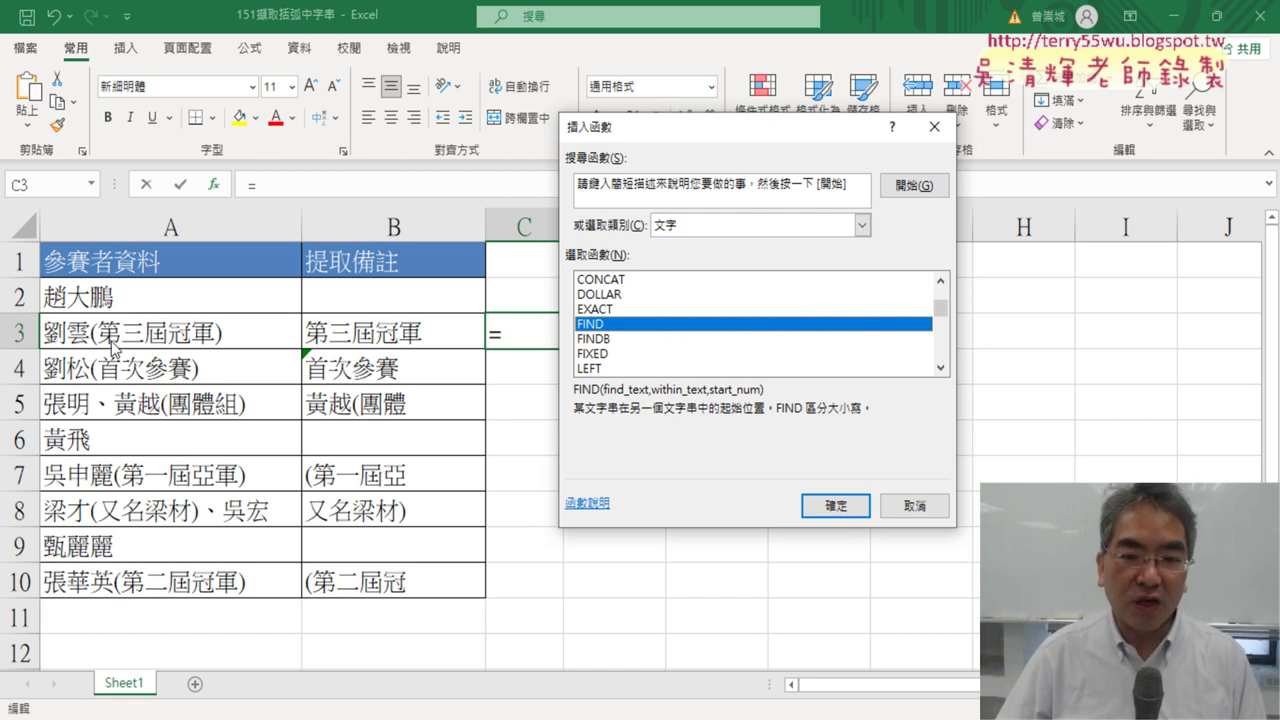
{"action": "left_click", "coordinate": [853, 512]}
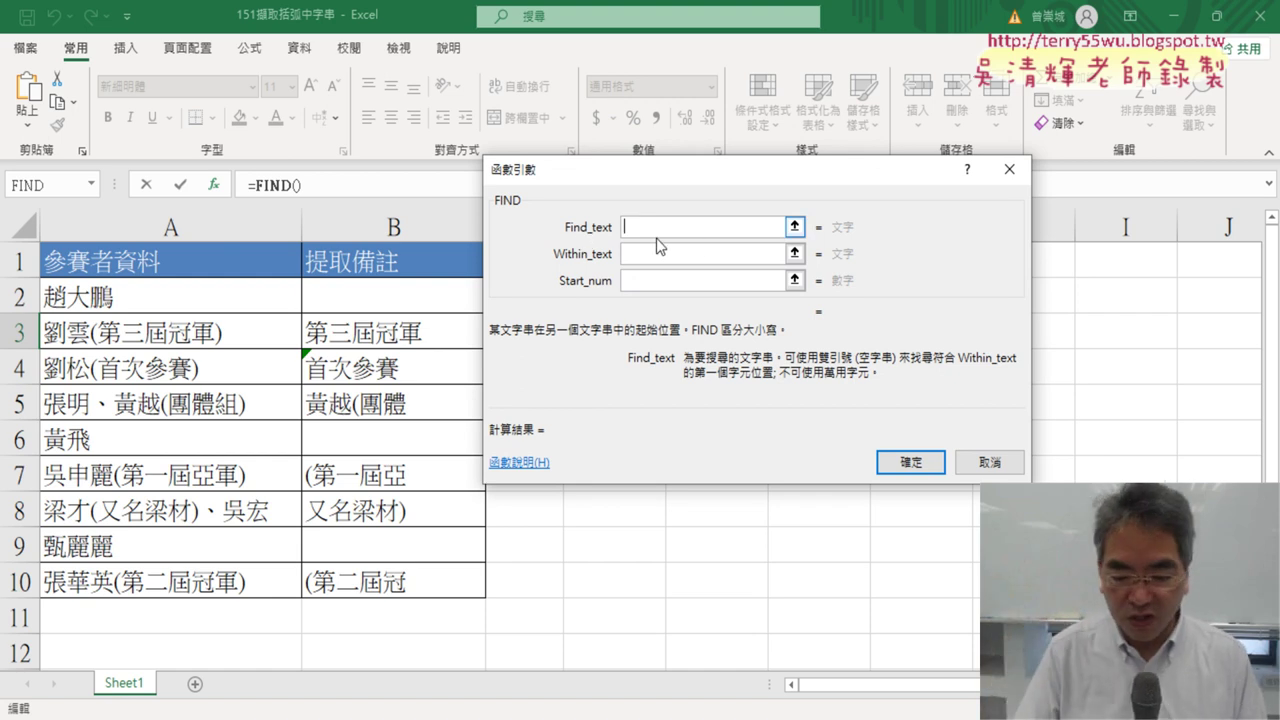
Step: Fill FIND's arguments with "(" and A3, so C3 holds =FIND("(",A3) returning 3
{"action": "type", "text": "("}
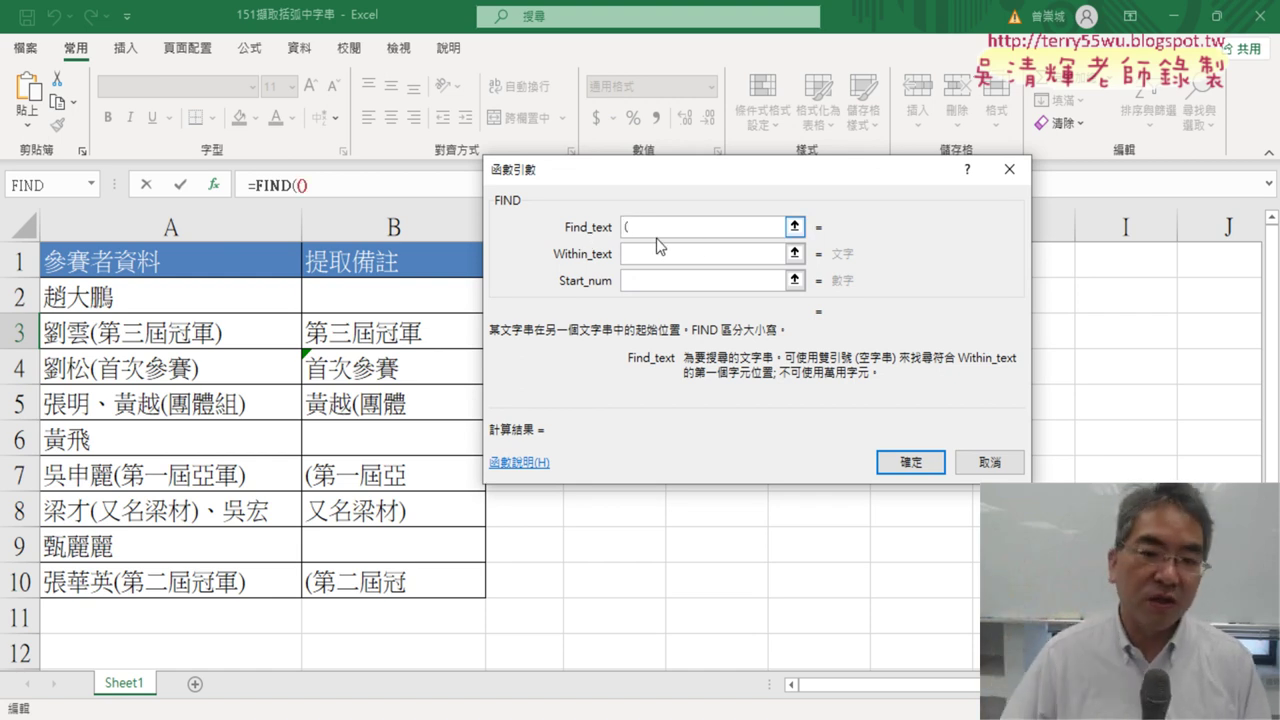
{"action": "key", "text": "Tab"}
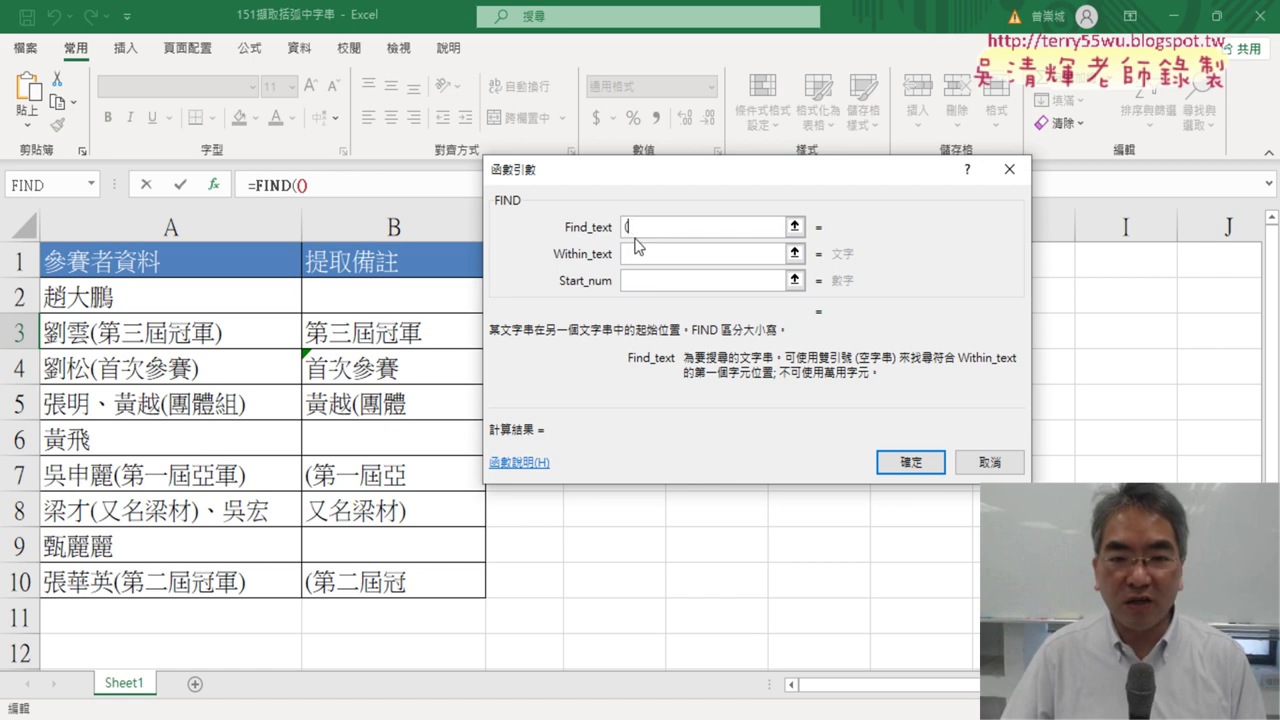
{"action": "left_click", "coordinate": [640, 258]}
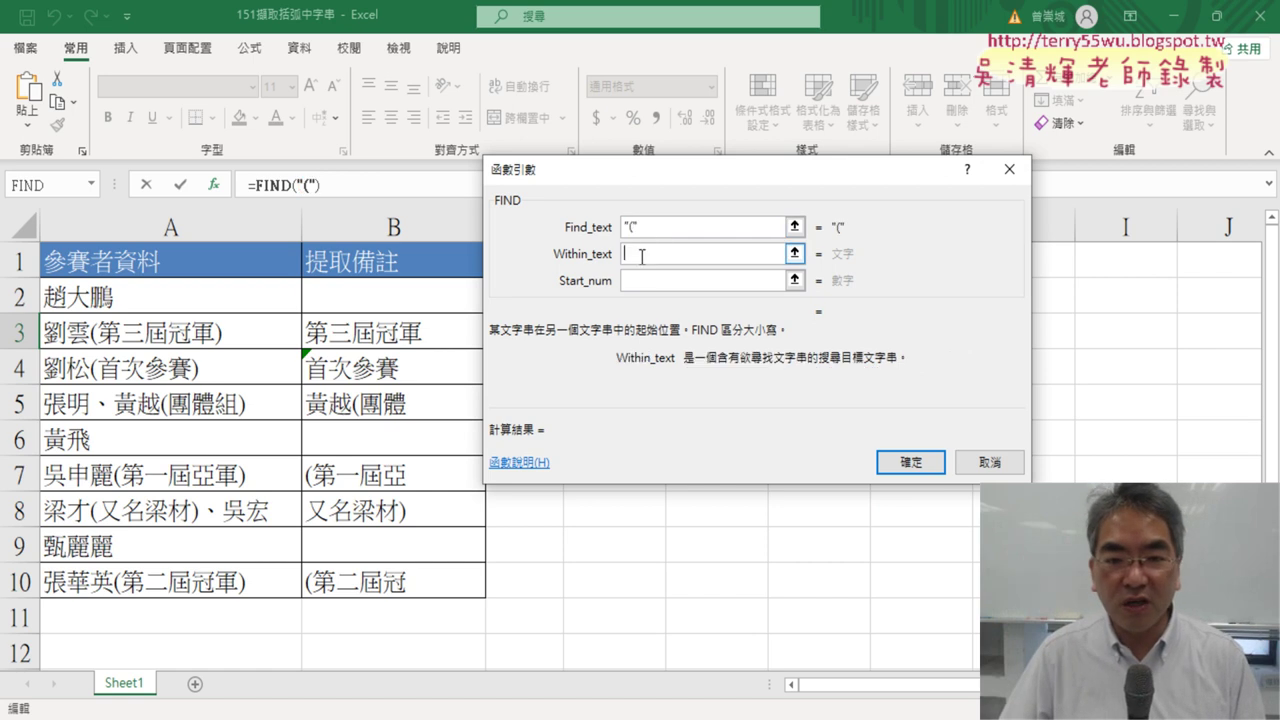
{"action": "left_click_drag", "start_coordinate": [640, 227], "coordinate": [617, 234]}
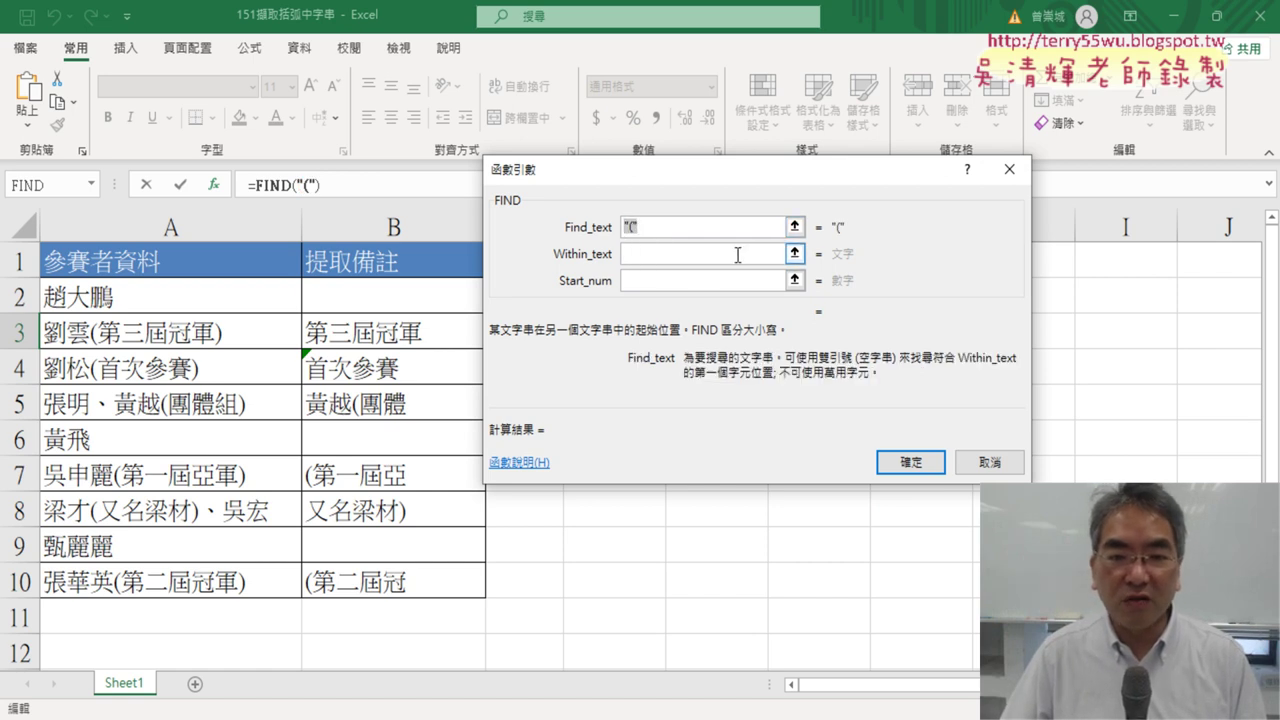
{"action": "left_click", "coordinate": [641, 256]}
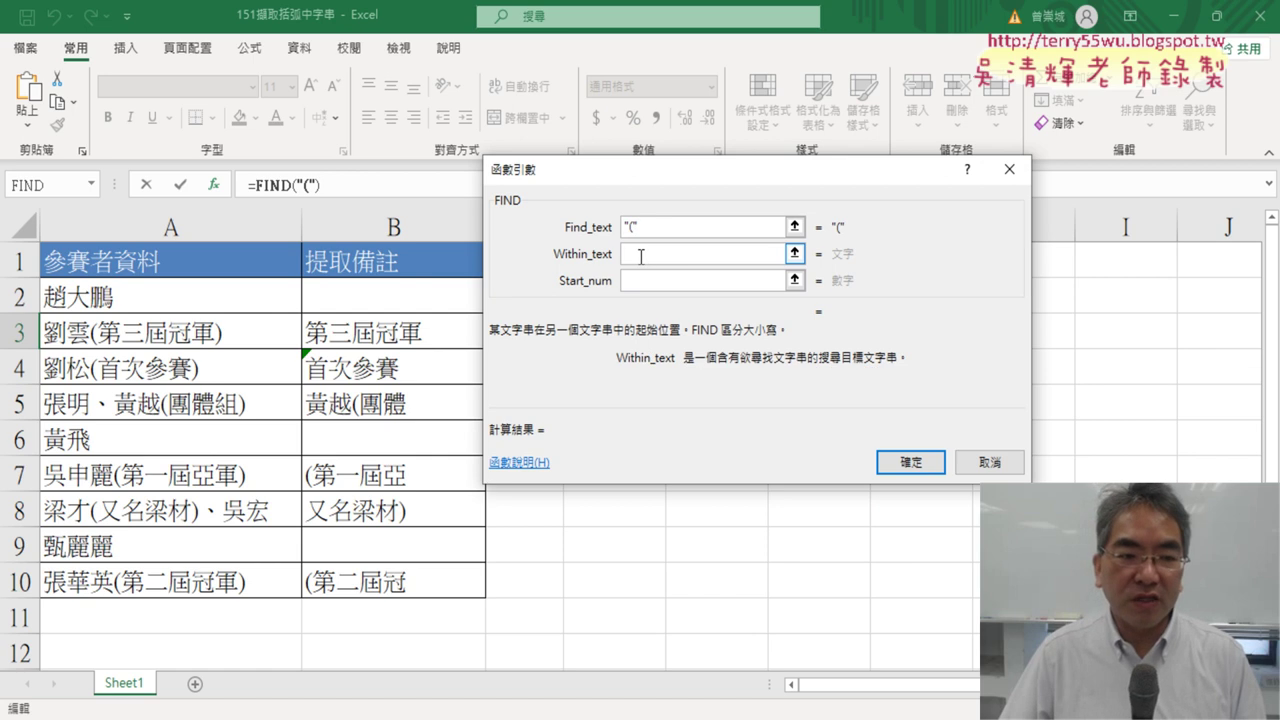
{"action": "left_click", "coordinate": [178, 334]}
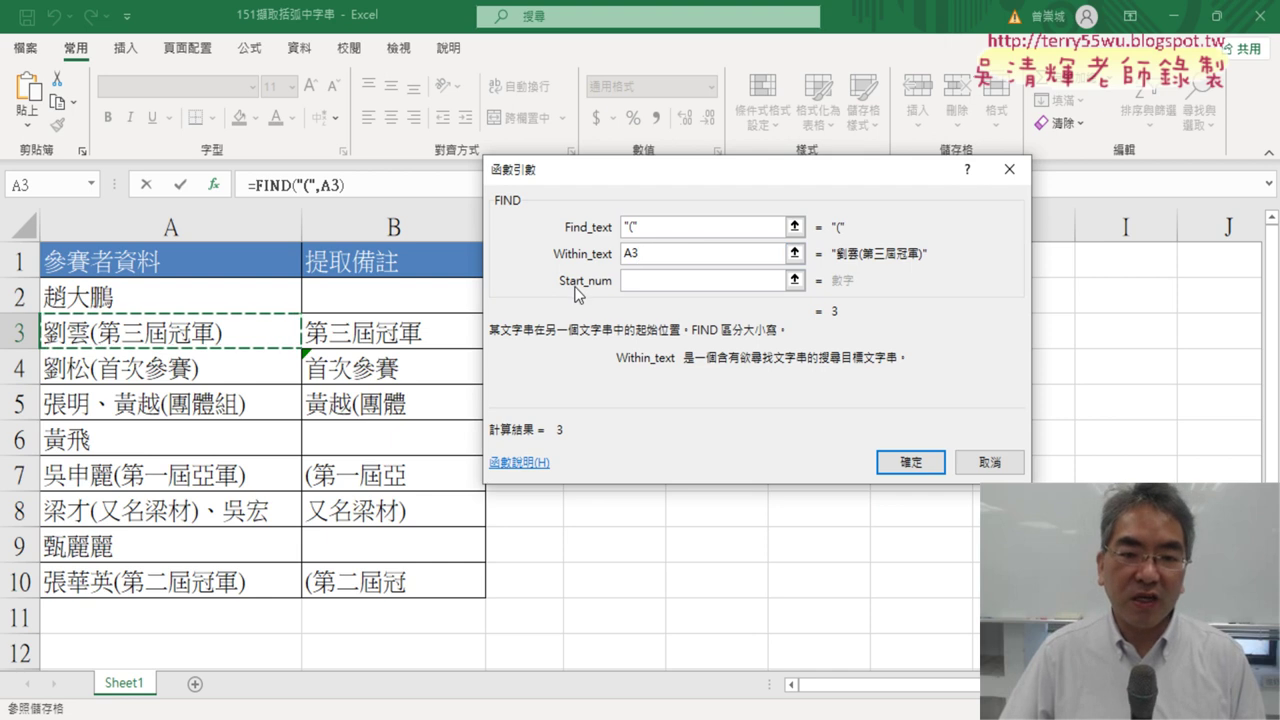
{"action": "left_click", "coordinate": [643, 282]}
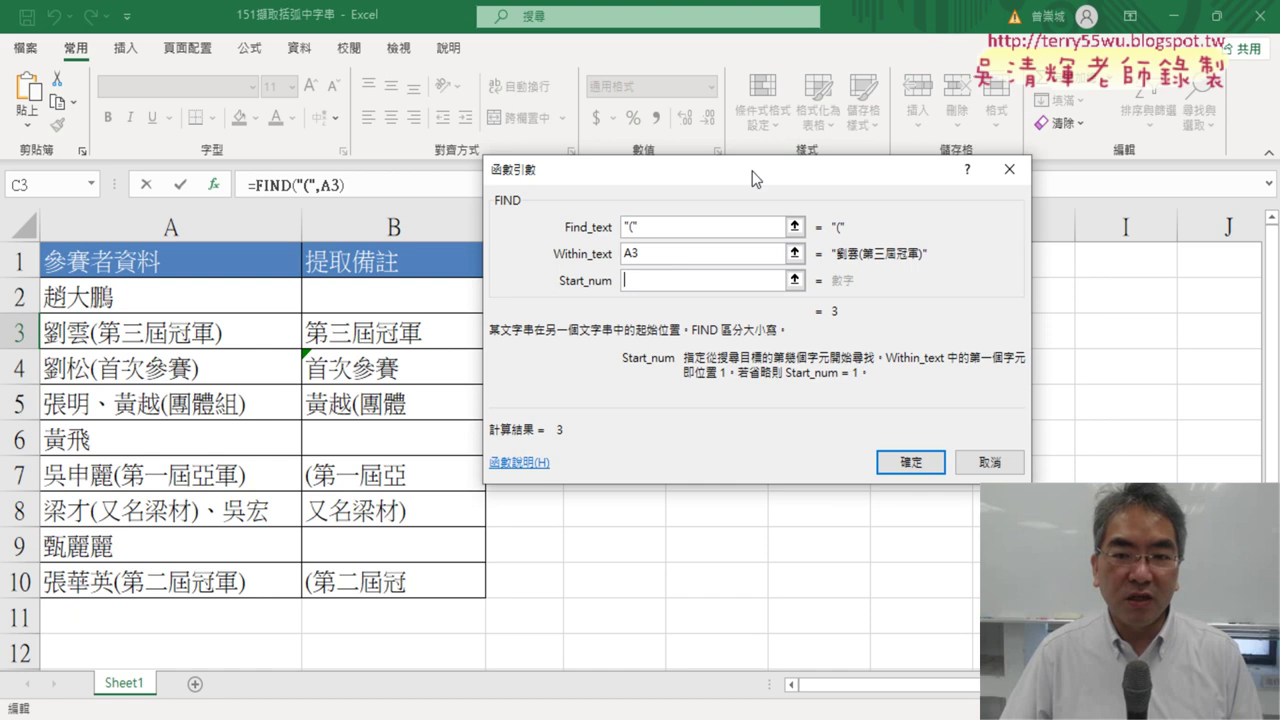
{"action": "left_click_drag", "start_coordinate": [752, 172], "coordinate": [862, 138]}
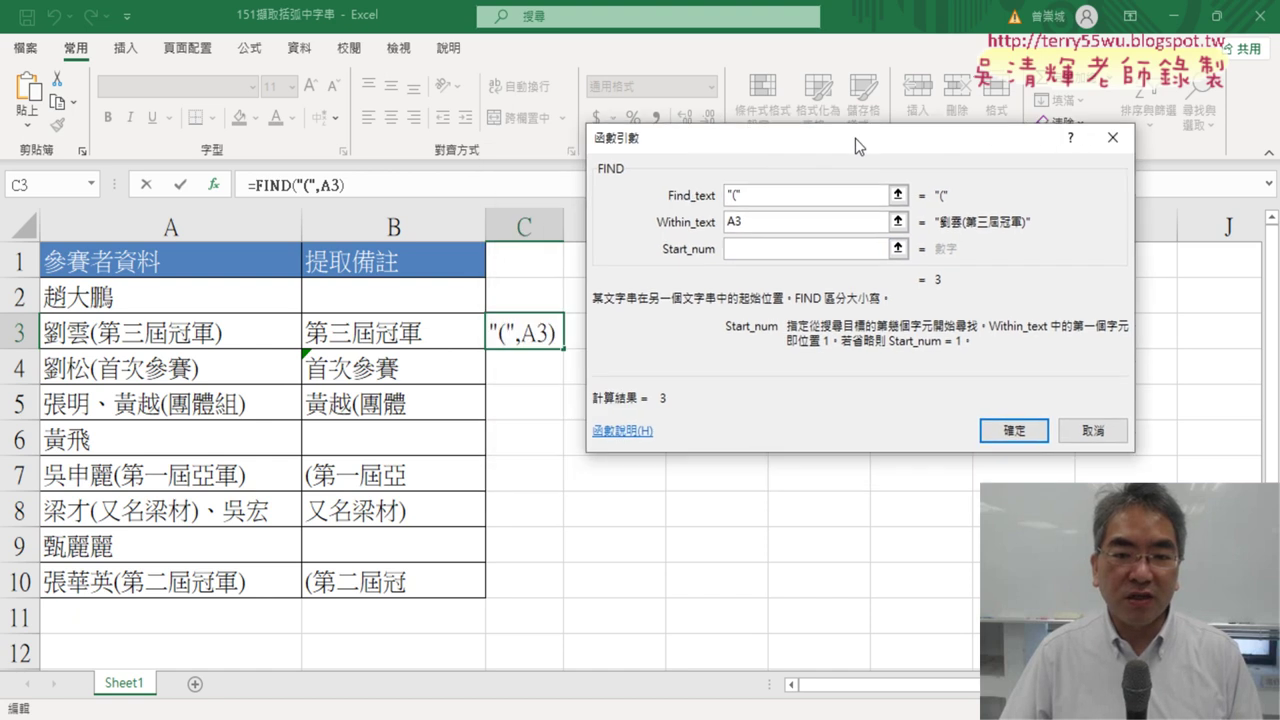
{"action": "left_click", "coordinate": [1026, 432]}
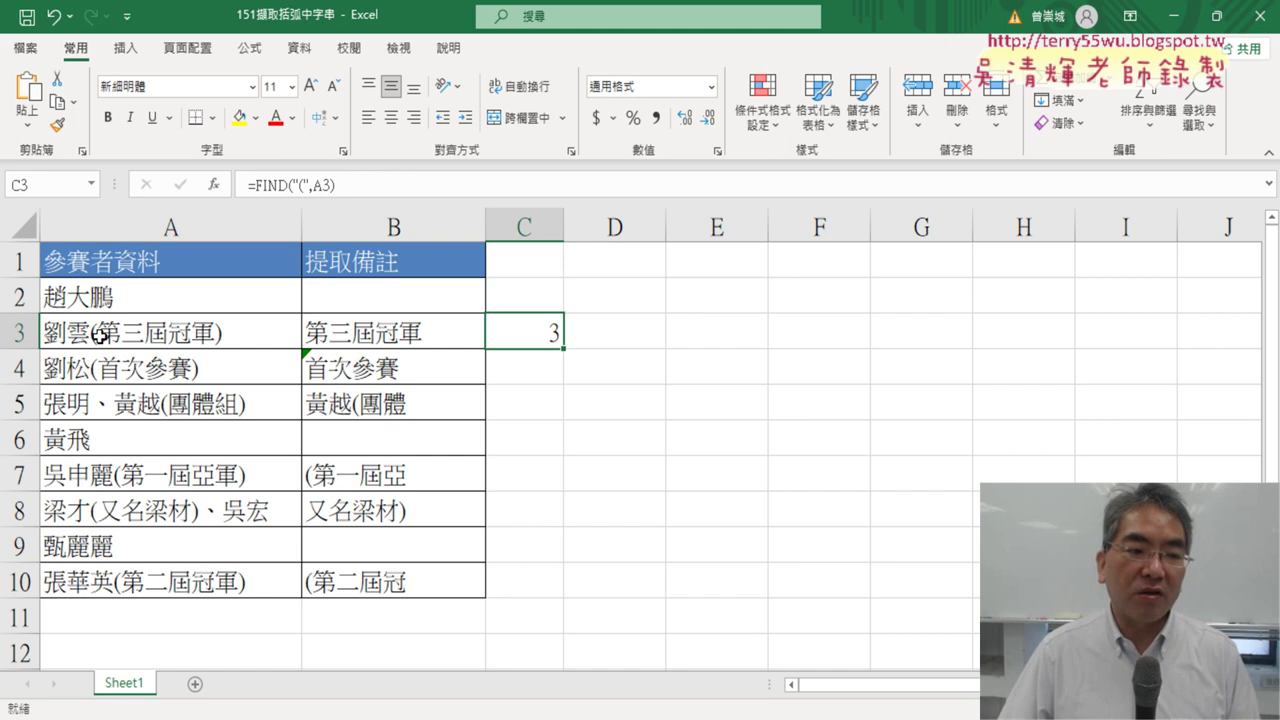
Step: Enter =FIND(")",A3) in D3 to locate the closing parenthesis at position 9
{"action": "left_click", "coordinate": [635, 333]}
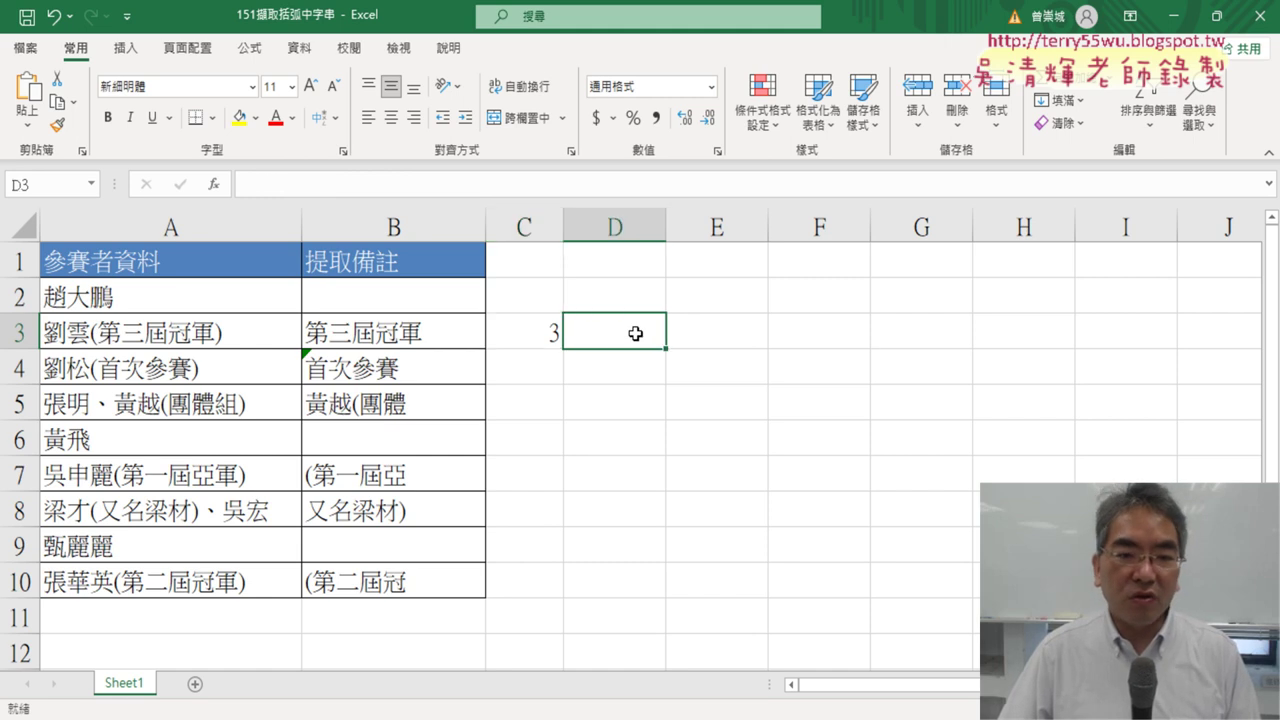
{"action": "left_click", "coordinate": [214, 185]}
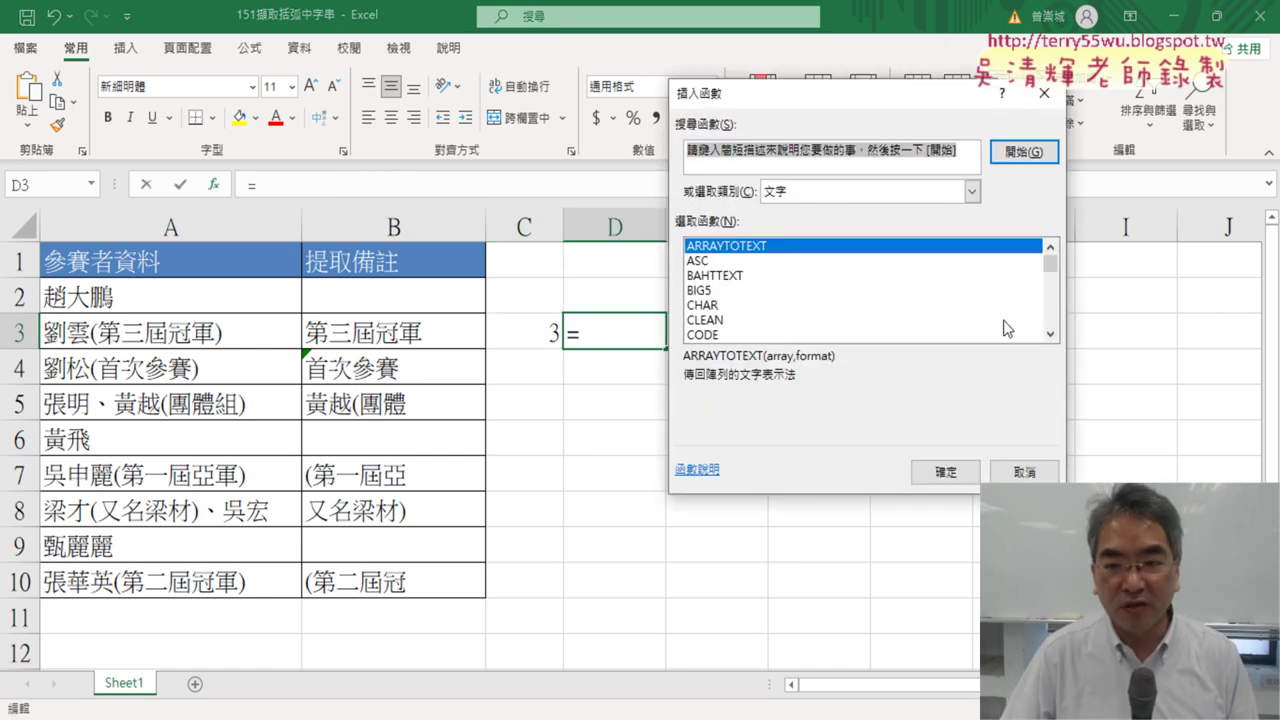
{"action": "left_click", "coordinate": [1050, 335]}
{"action": "left_click", "coordinate": [1050, 335]}
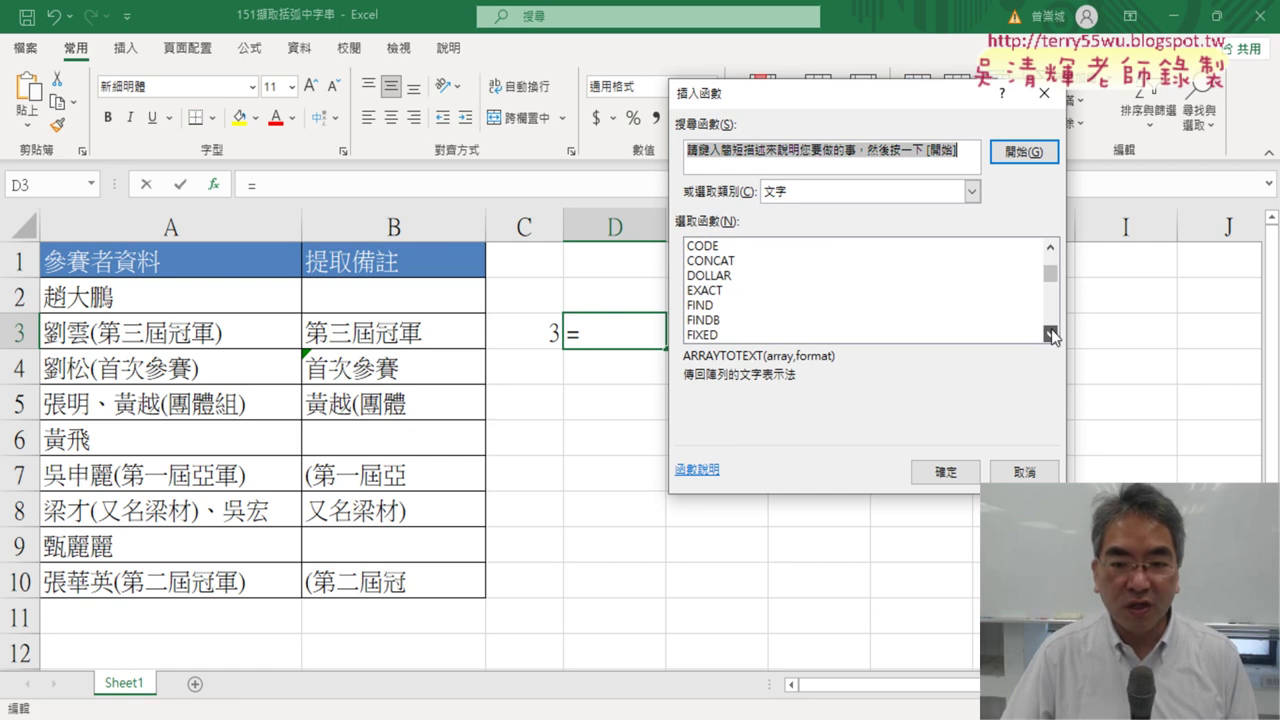
{"action": "double_click", "coordinate": [797, 305]}
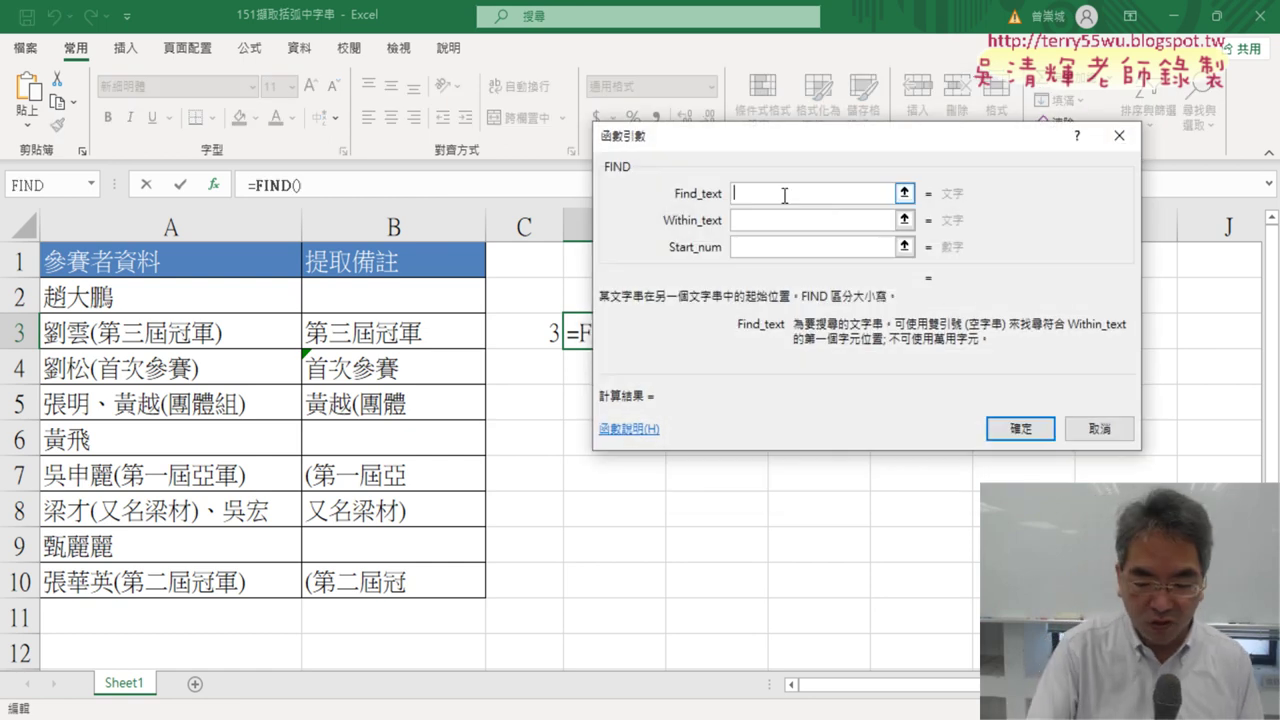
{"action": "type", "text": ")"}
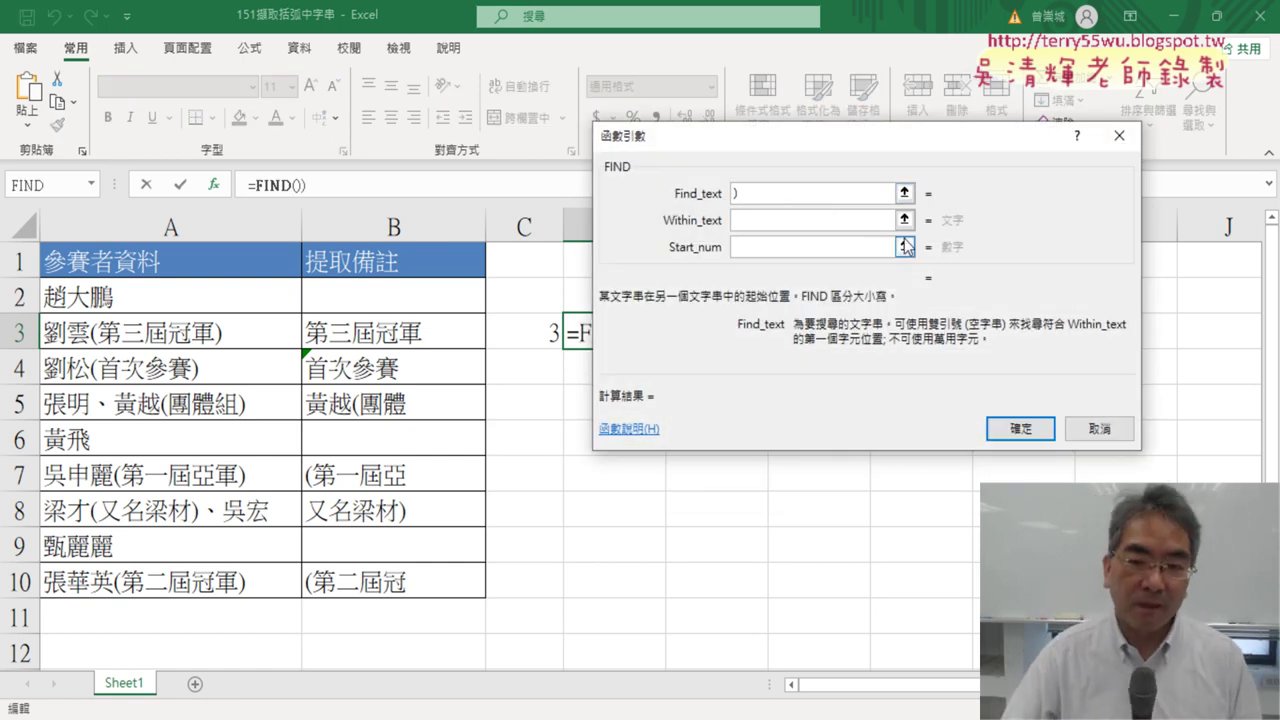
{"action": "left_click", "coordinate": [840, 222]}
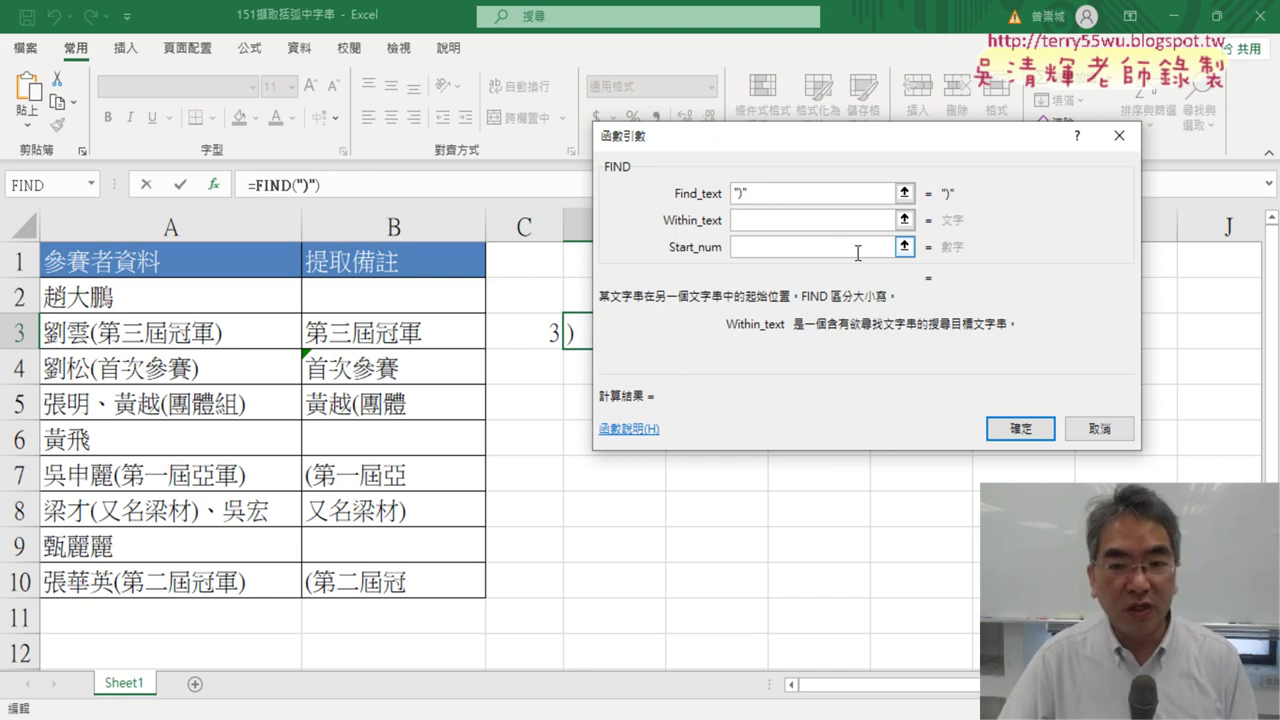
{"action": "left_click", "coordinate": [248, 336]}
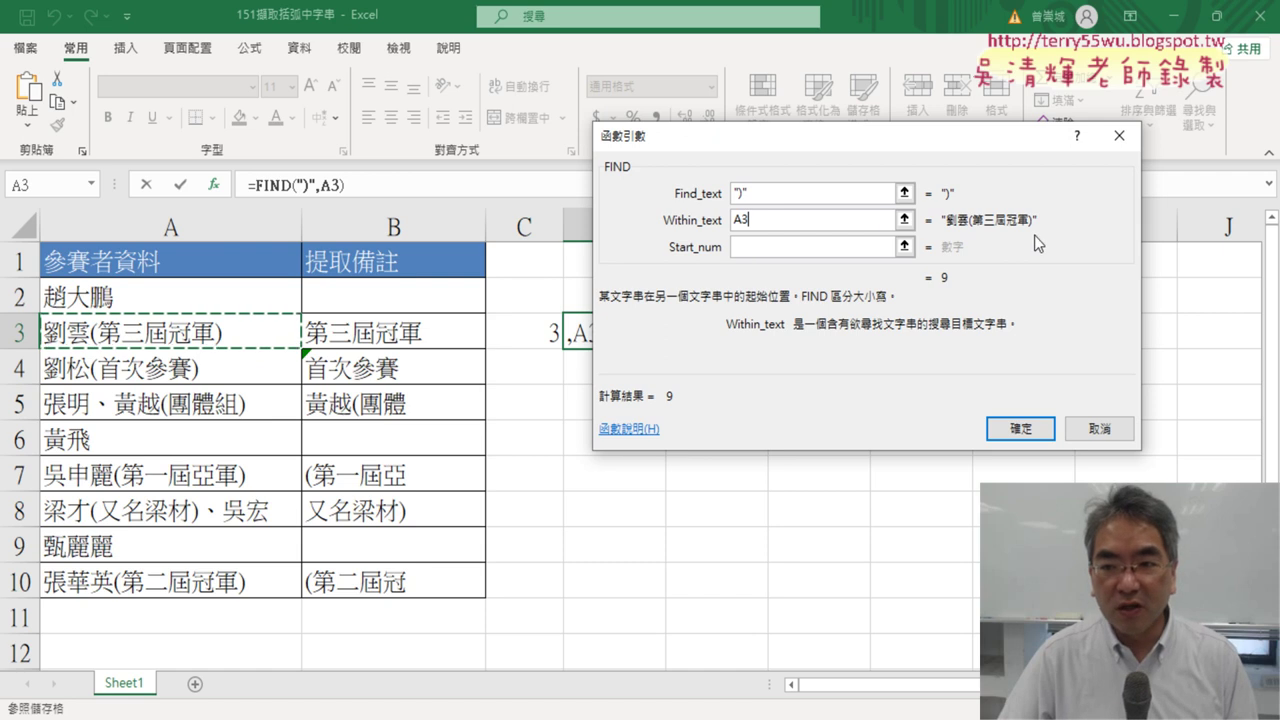
{"action": "left_click", "coordinate": [1015, 437]}
{"action": "left_click_drag", "start_coordinate": [529, 333], "coordinate": [600, 336]}
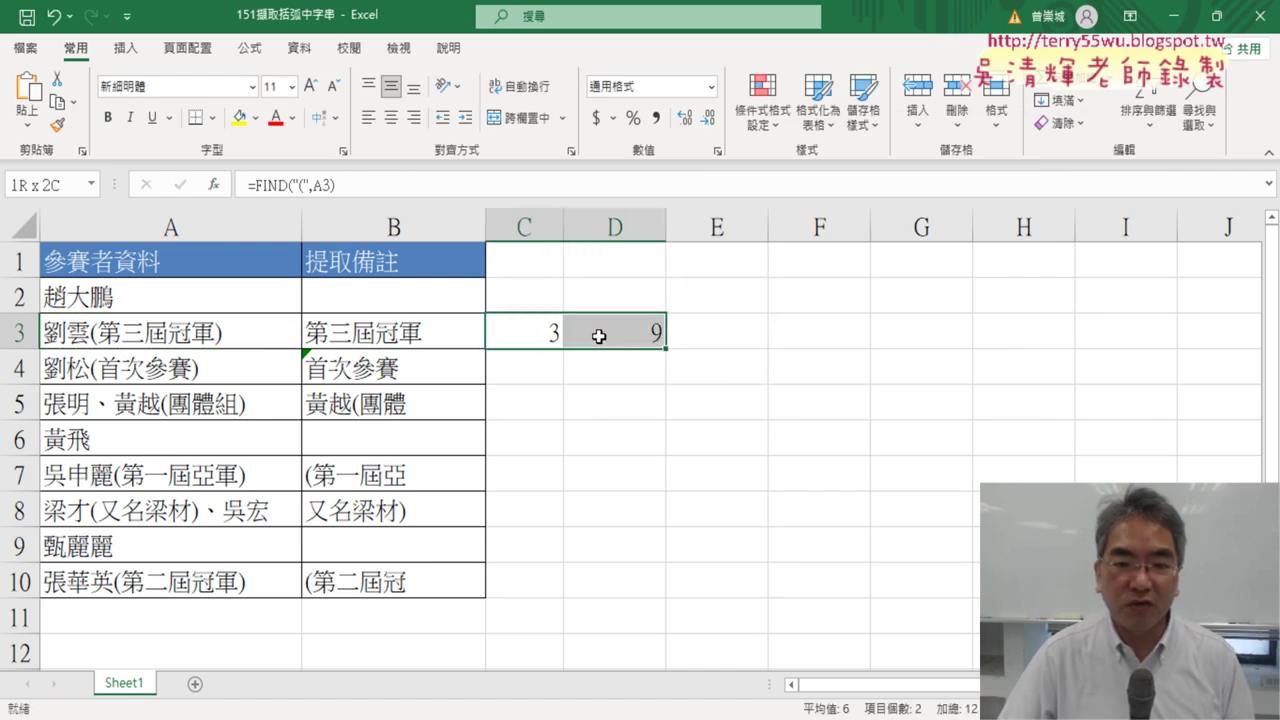
{"action": "left_click", "coordinate": [425, 336]}
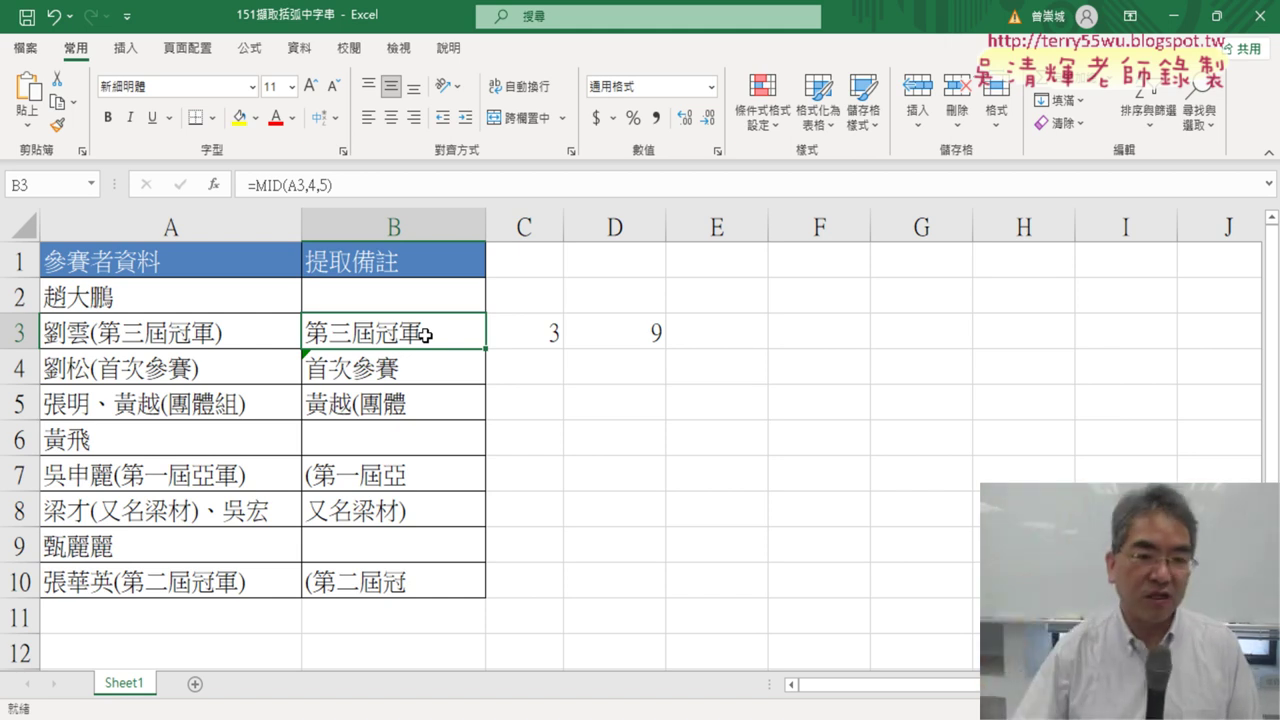
Step: Review the formulas in B3, C3 and D3
{"action": "left_click_drag", "start_coordinate": [540, 342], "coordinate": [613, 334]}
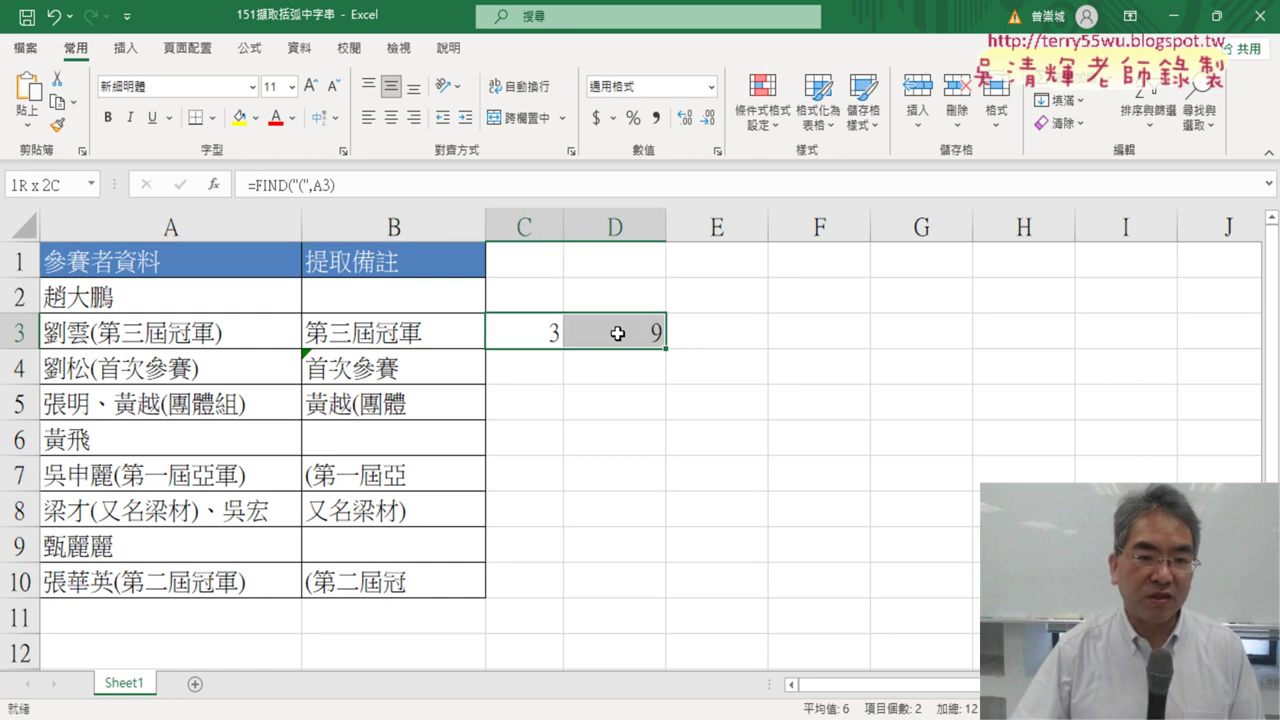
{"action": "left_click", "coordinate": [420, 332]}
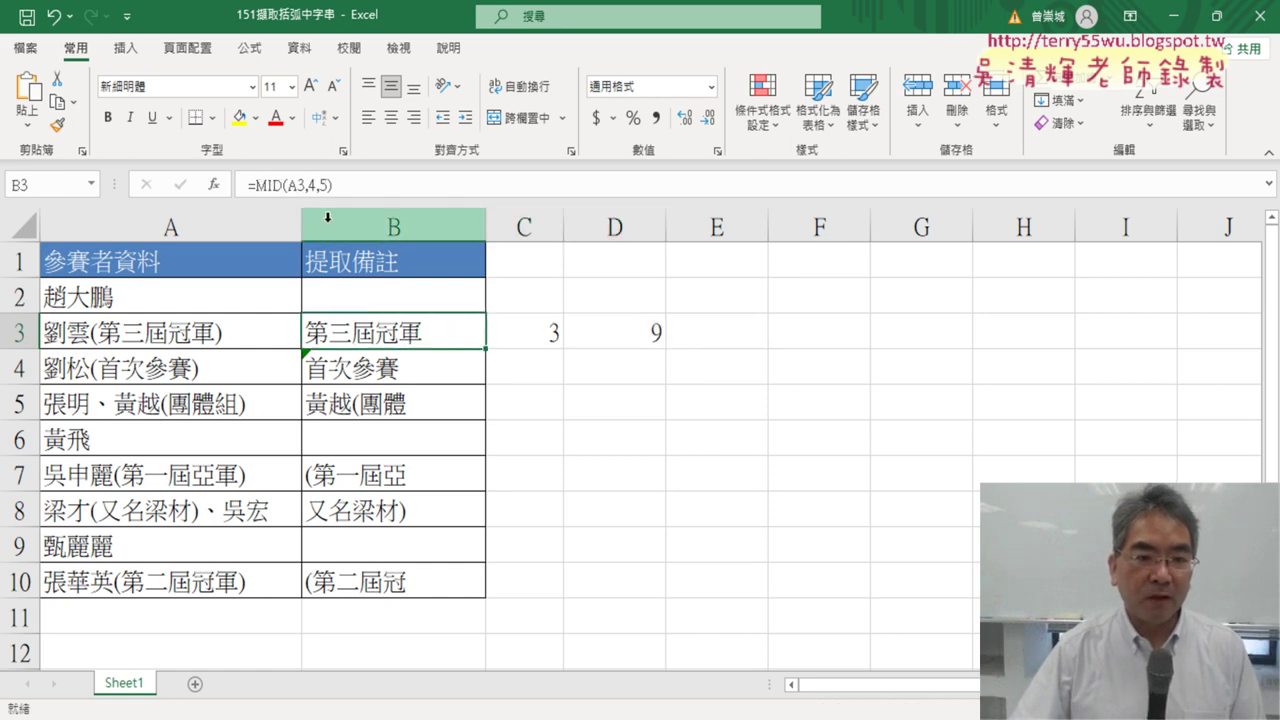
{"action": "left_click", "coordinate": [535, 332]}
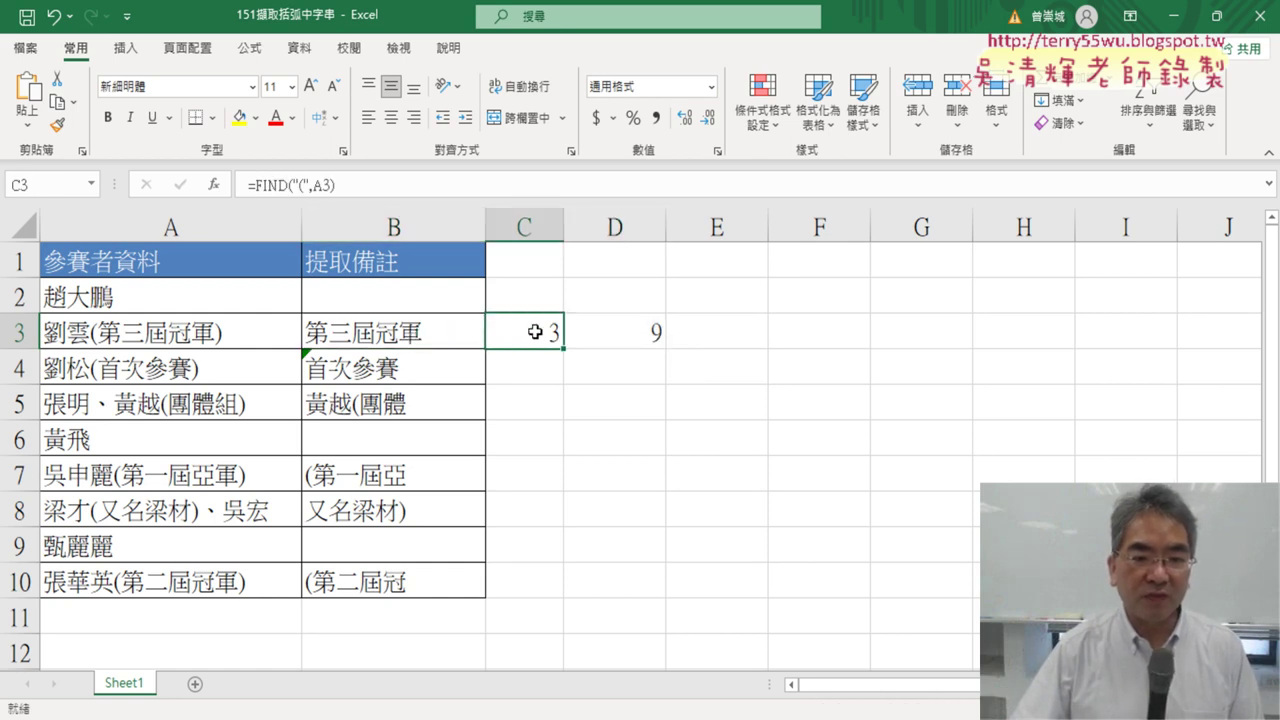
{"action": "left_click", "coordinate": [638, 334]}
Step: Fill C3's FIND formula into C2 and down to C10, widening column C for #VALUE!
{"action": "left_click", "coordinate": [536, 336]}
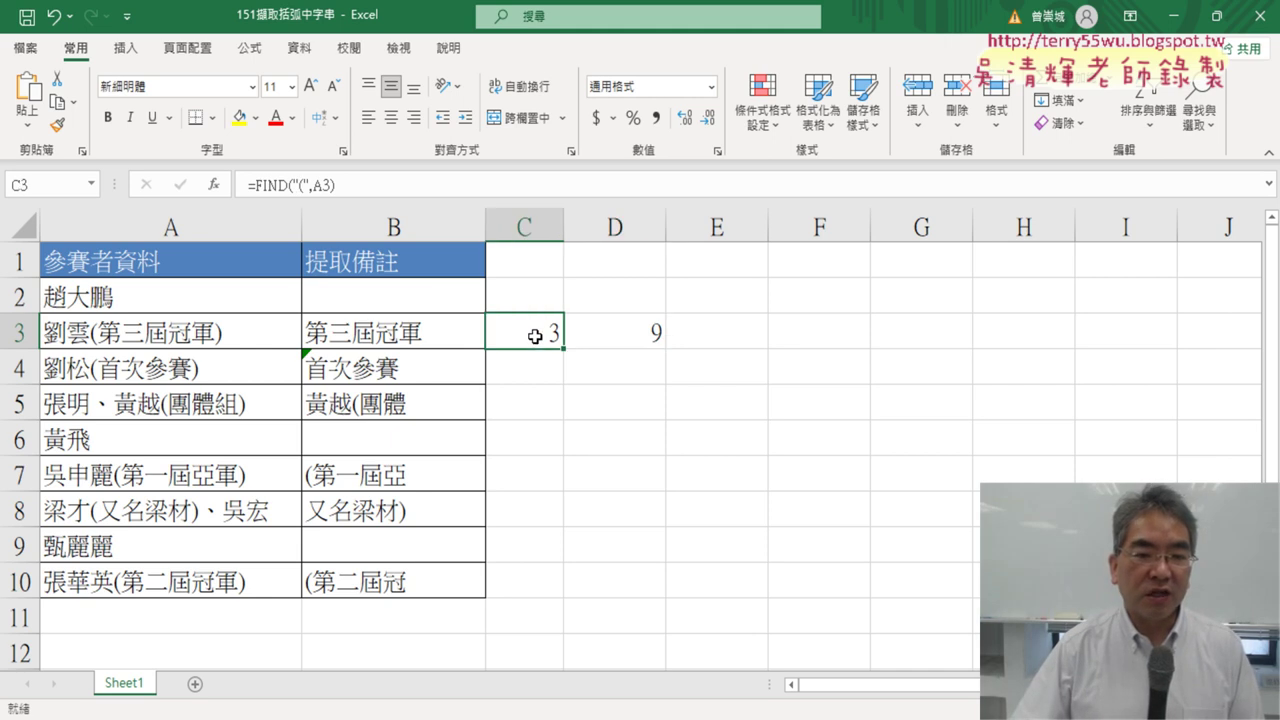
{"action": "left_click_drag", "start_coordinate": [564, 350], "coordinate": [563, 282]}
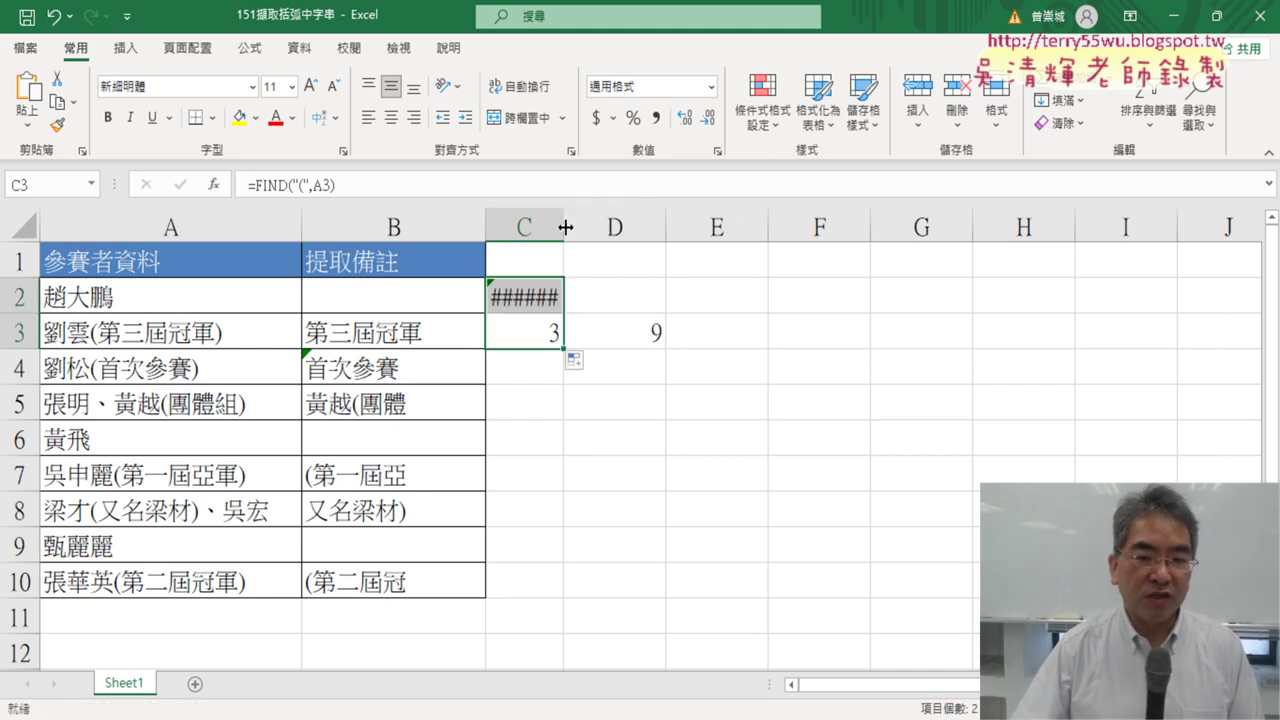
{"action": "left_click_drag", "start_coordinate": [565, 228], "coordinate": [609, 230]}
{"action": "left_click_drag", "start_coordinate": [607, 351], "coordinate": [607, 597]}
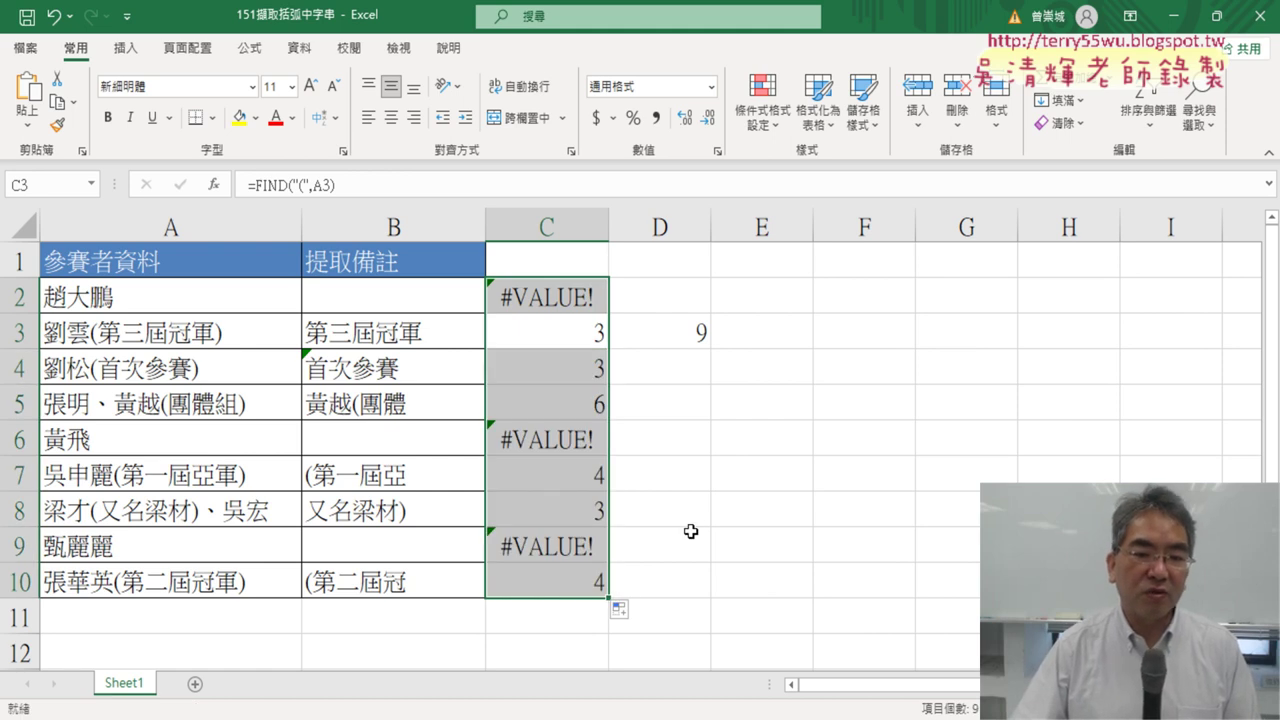
{"action": "left_click", "coordinate": [552, 301]}
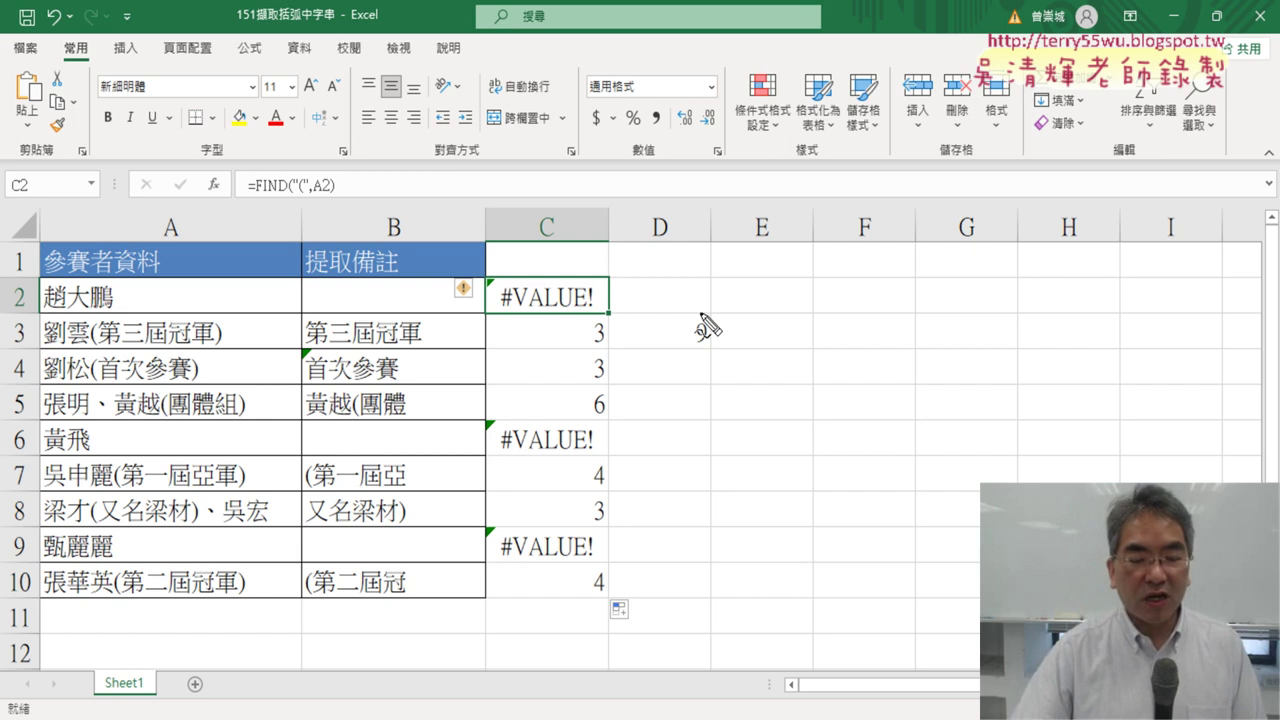
{"action": "left_click_drag", "start_coordinate": [257, 199], "coordinate": [290, 198]}
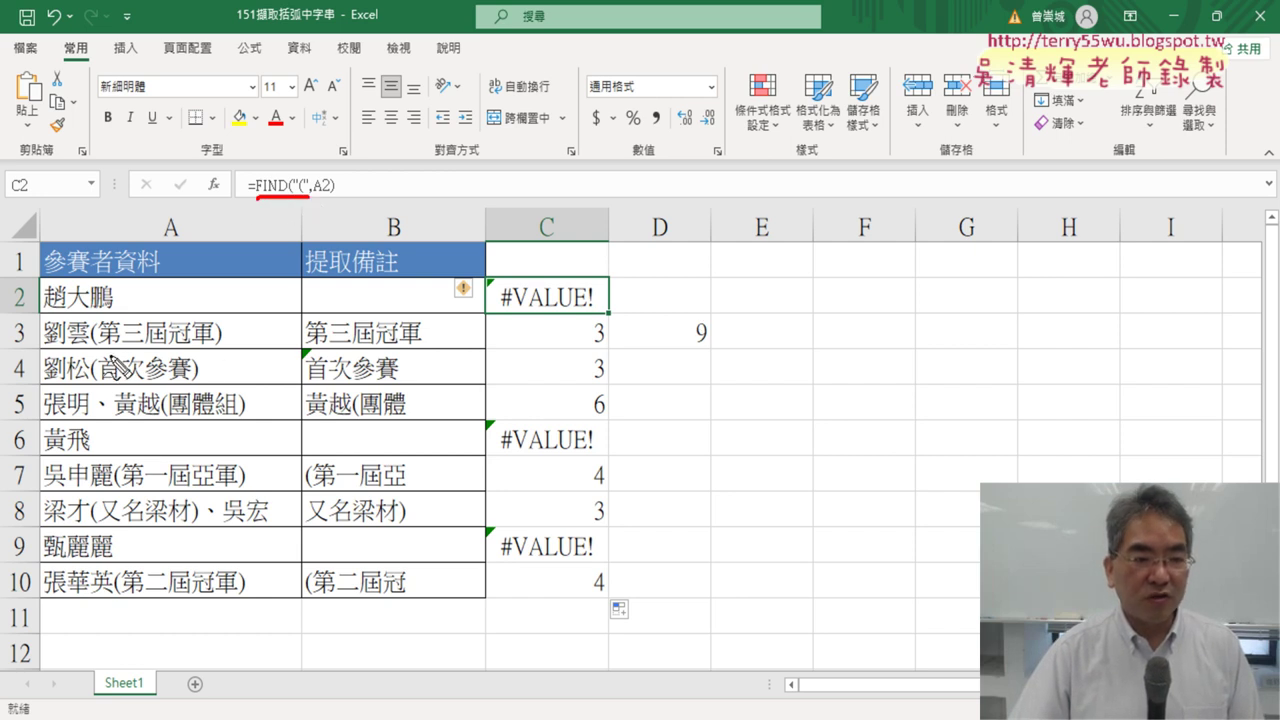
{"action": "left_click_drag", "start_coordinate": [80, 322], "coordinate": [104, 353]}
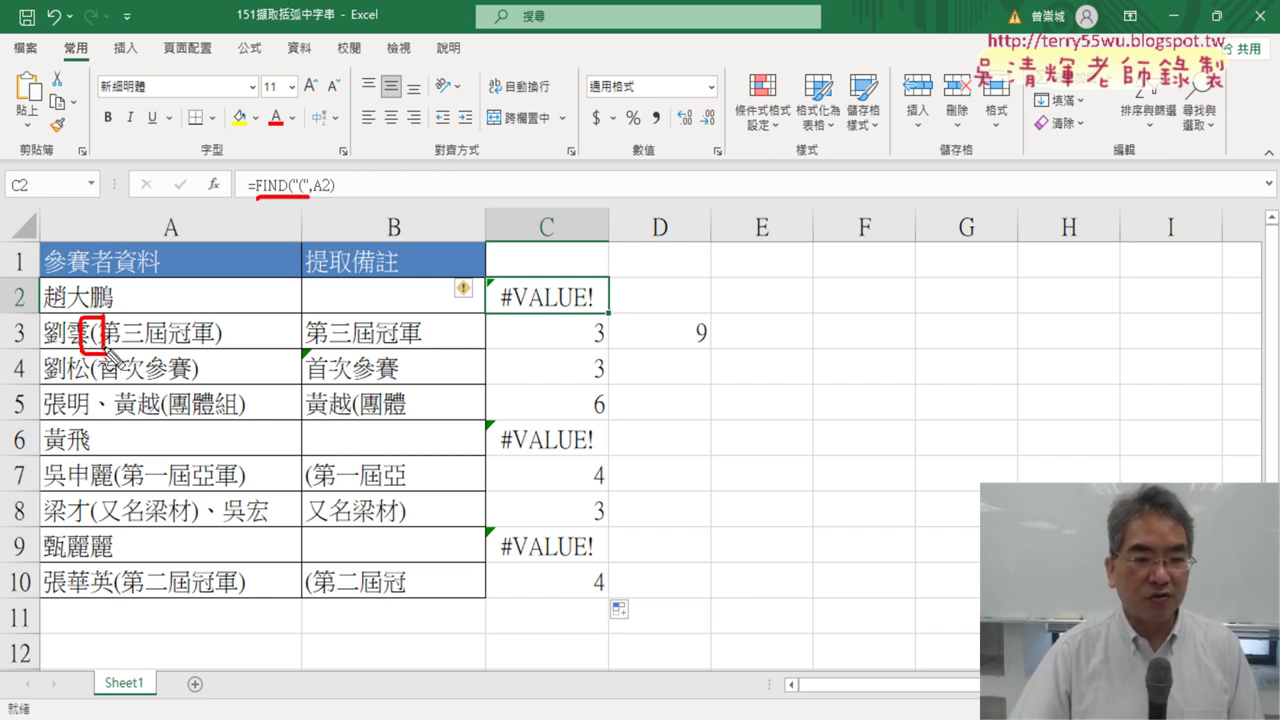
{"action": "left_click_drag", "start_coordinate": [588, 352], "coordinate": [607, 352]}
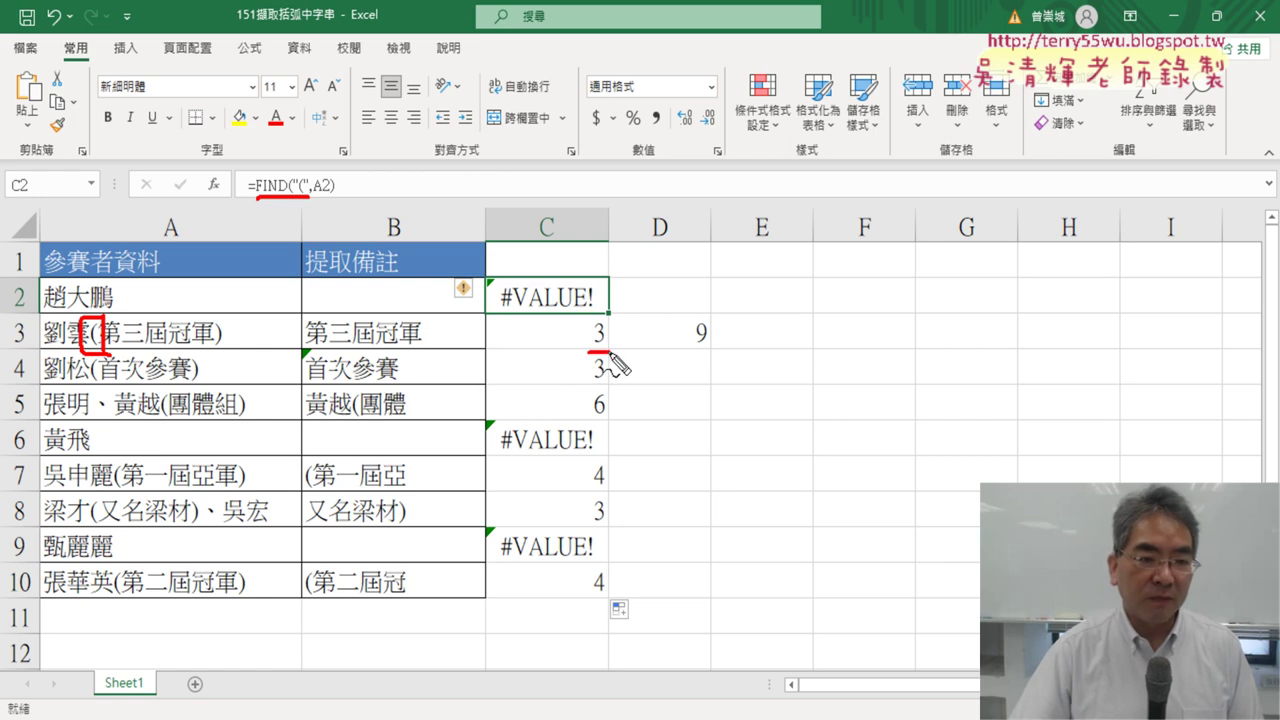
{"action": "left_click_drag", "start_coordinate": [145, 311], "coordinate": [185, 311]}
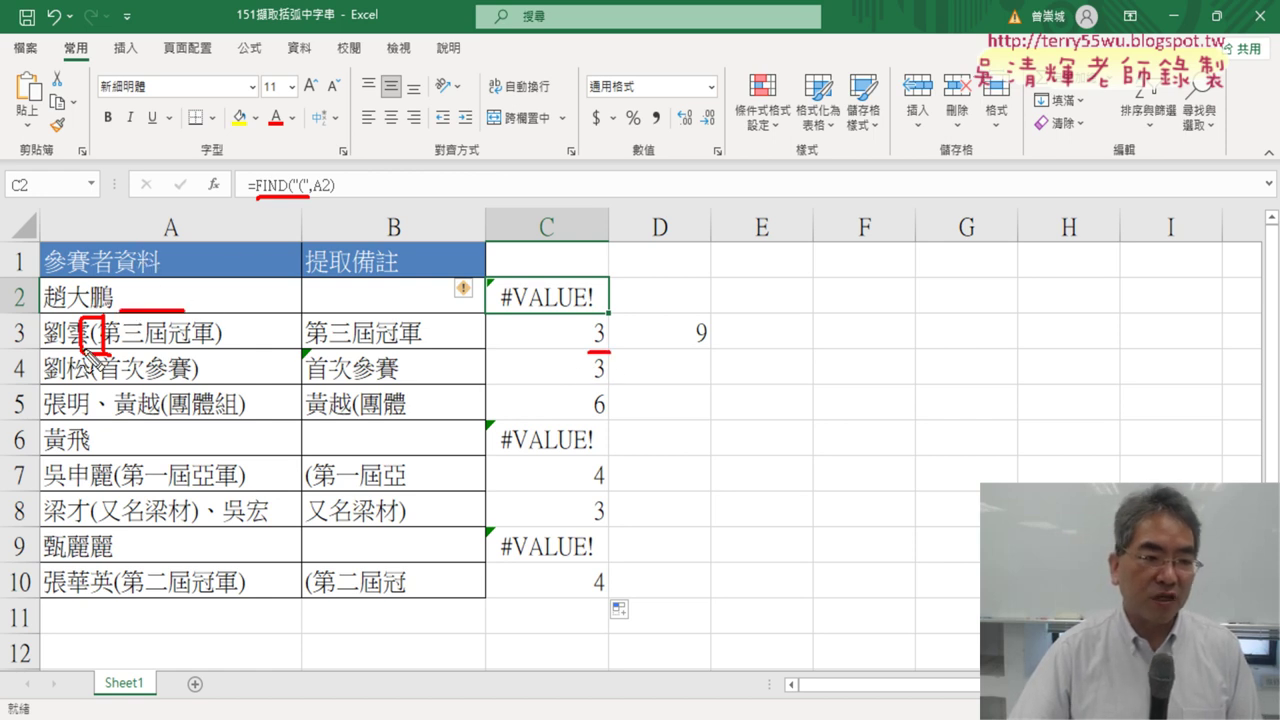
{"action": "left_click_drag", "start_coordinate": [128, 281], "coordinate": [124, 311]}
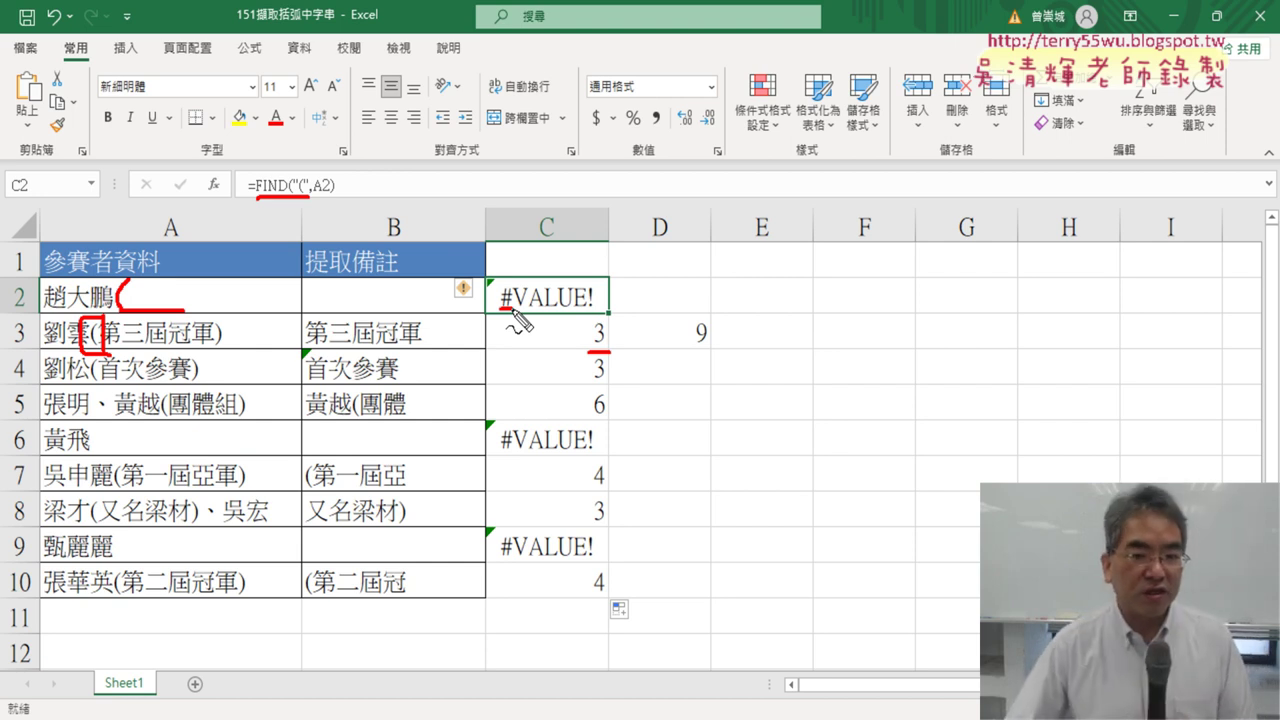
{"action": "left_click_drag", "start_coordinate": [512, 312], "coordinate": [588, 305]}
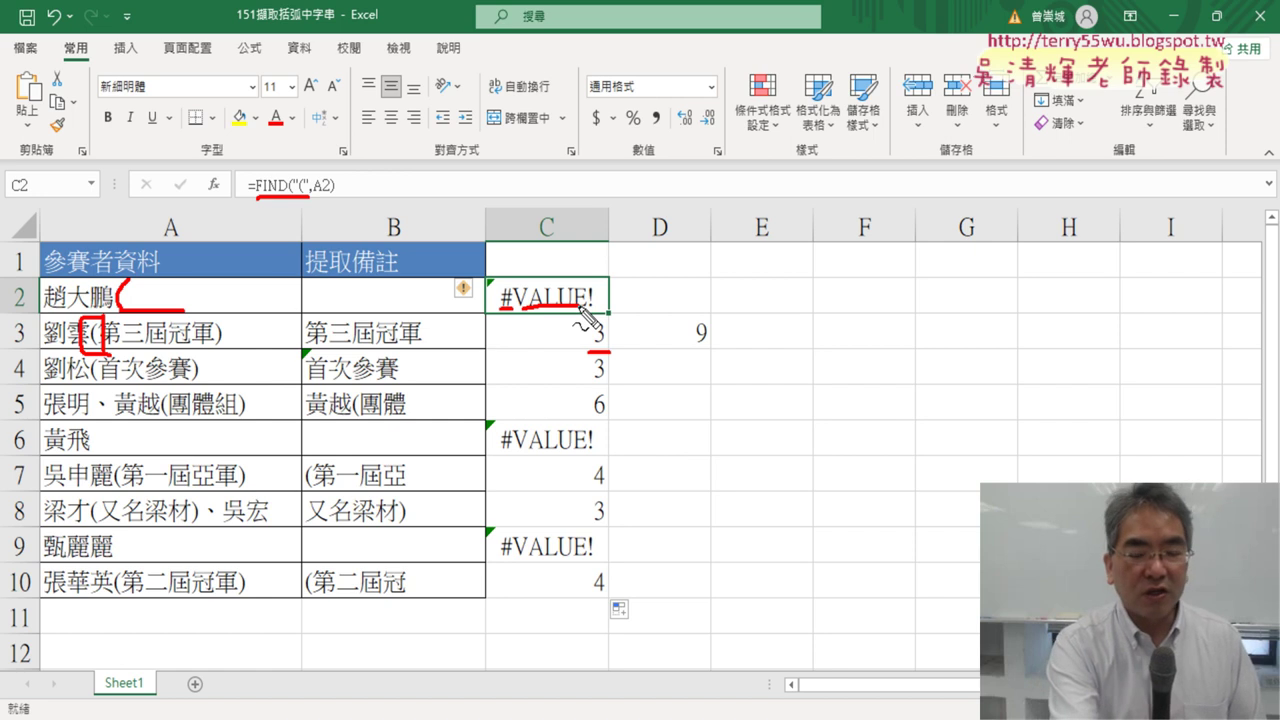
{"action": "key", "text": "Escape"}
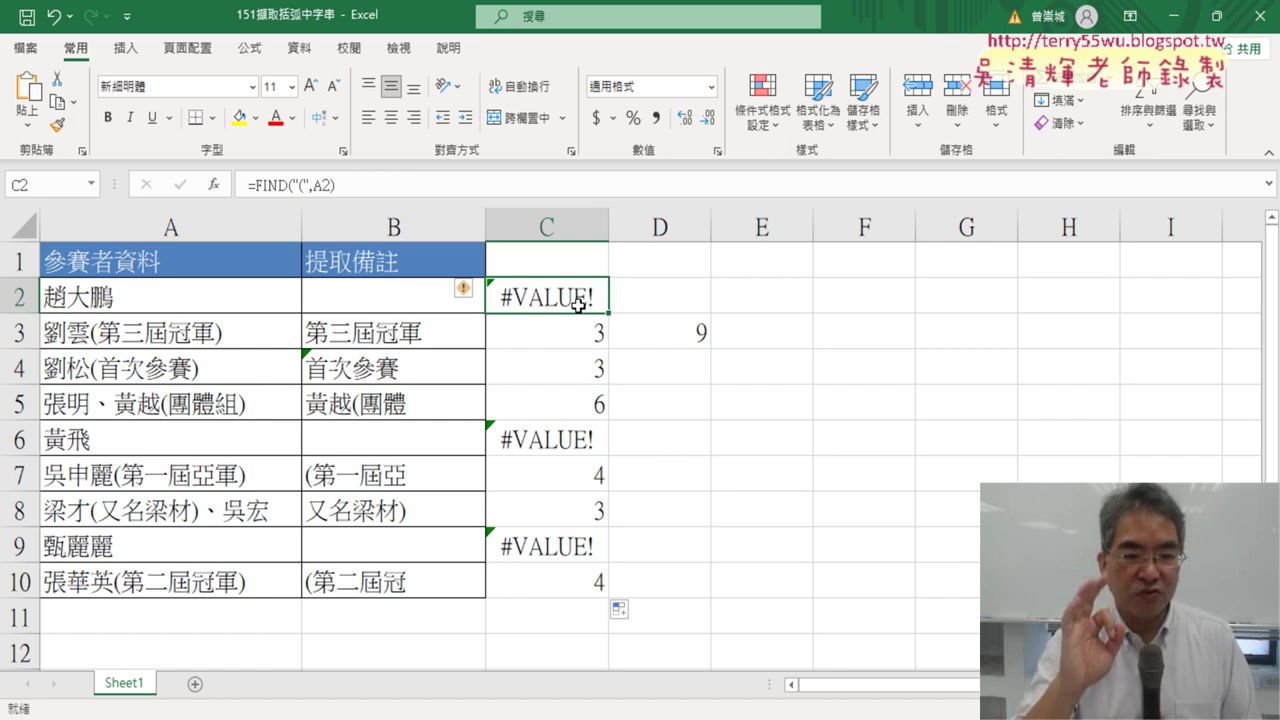
Step: Recheck the formulas in B3, C3 and C2, then switch to File Explorer
{"action": "left_click", "coordinate": [416, 340]}
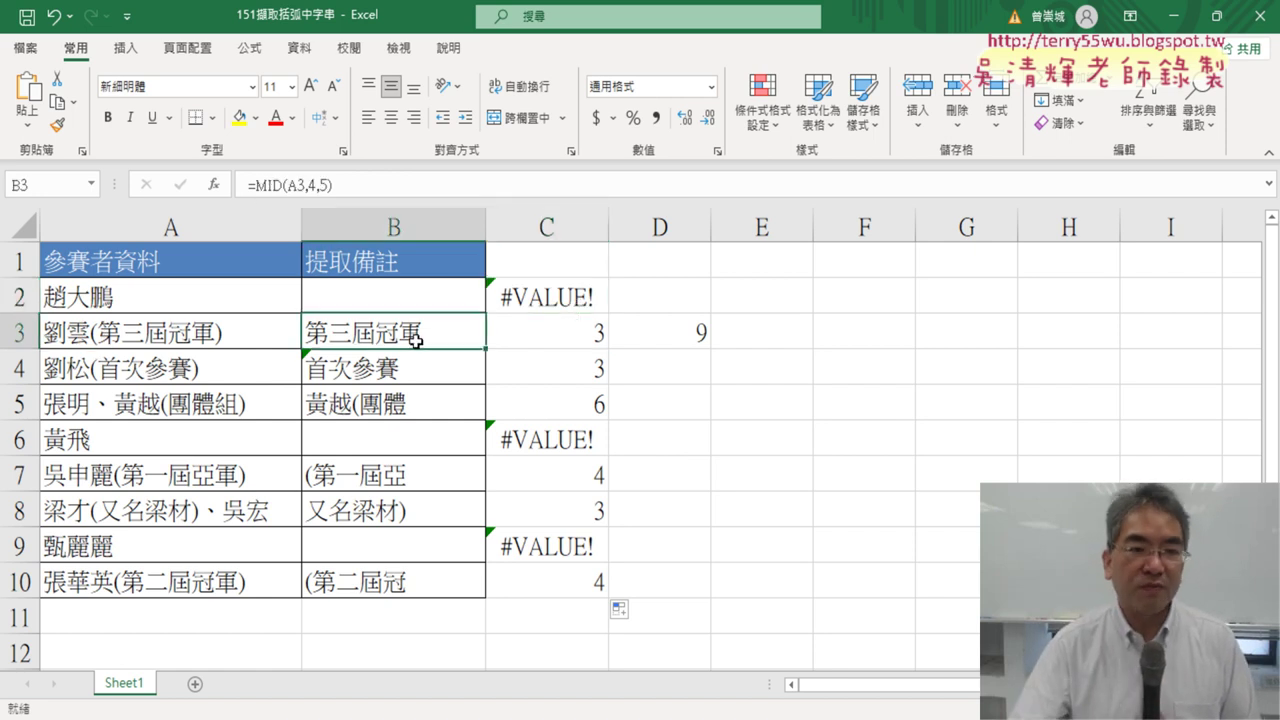
{"action": "left_click", "coordinate": [516, 340]}
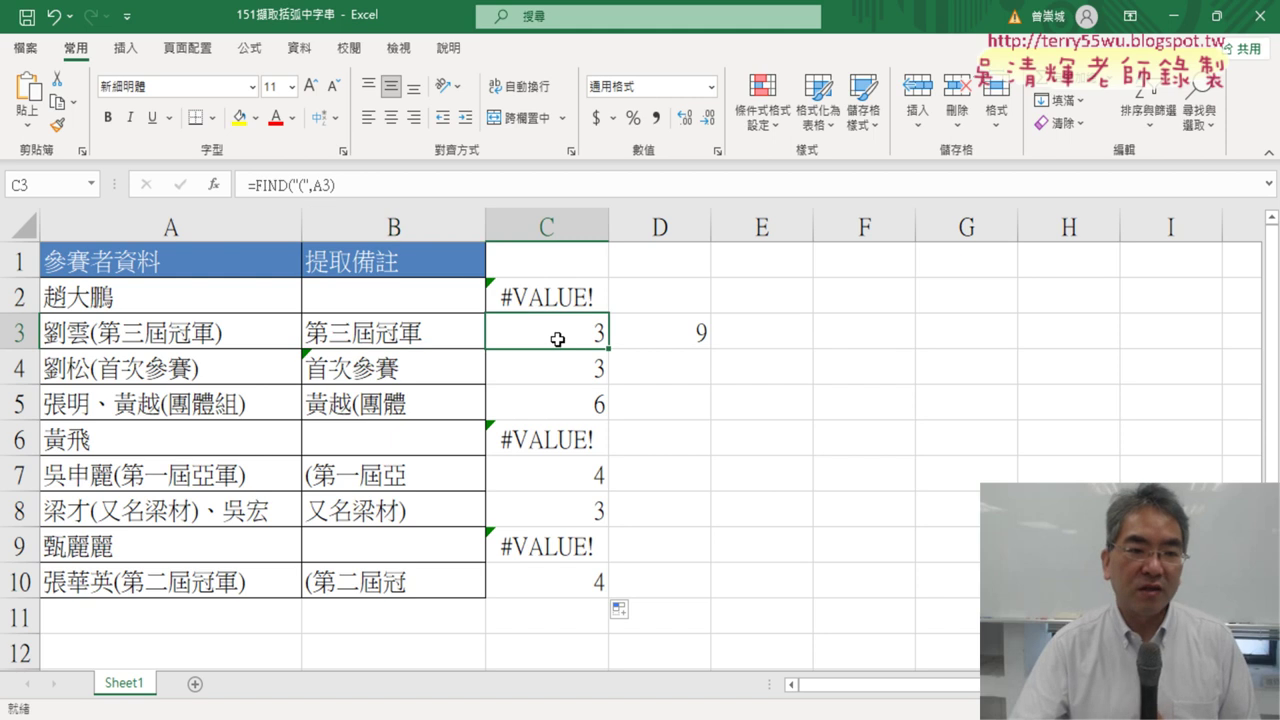
{"action": "left_click", "coordinate": [568, 294]}
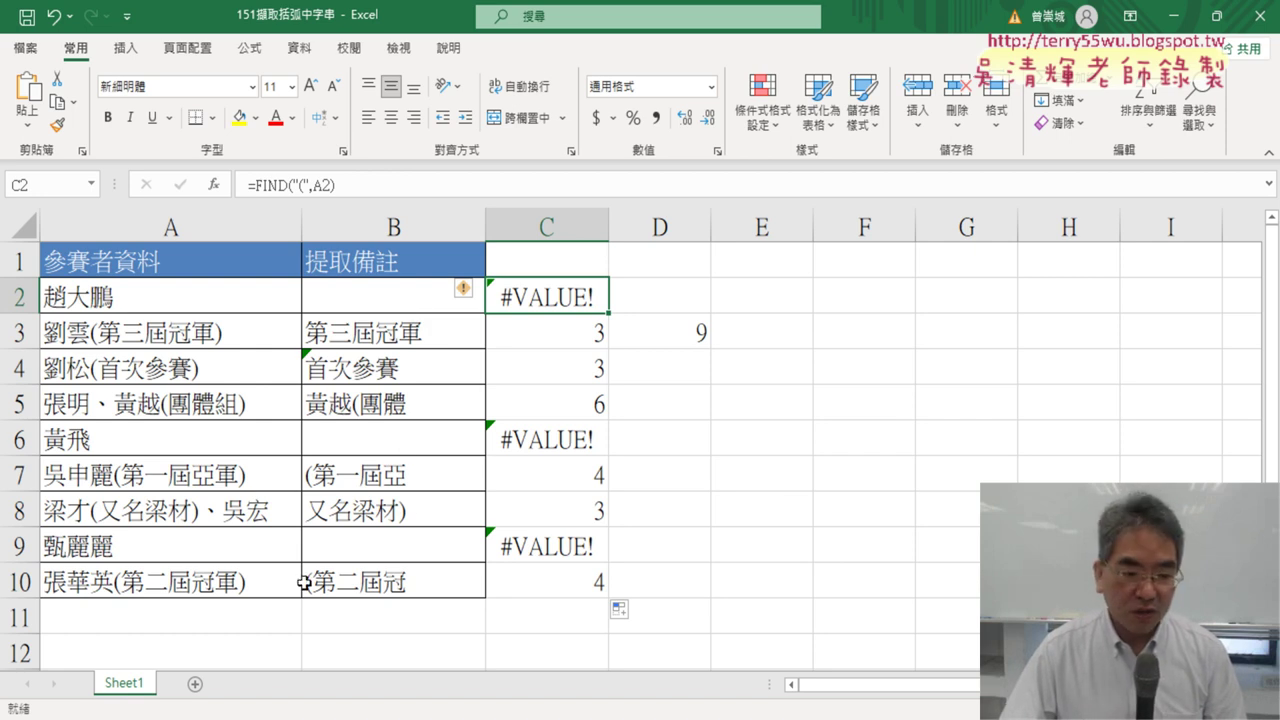
{"action": "key", "text": "alt+Tab"}
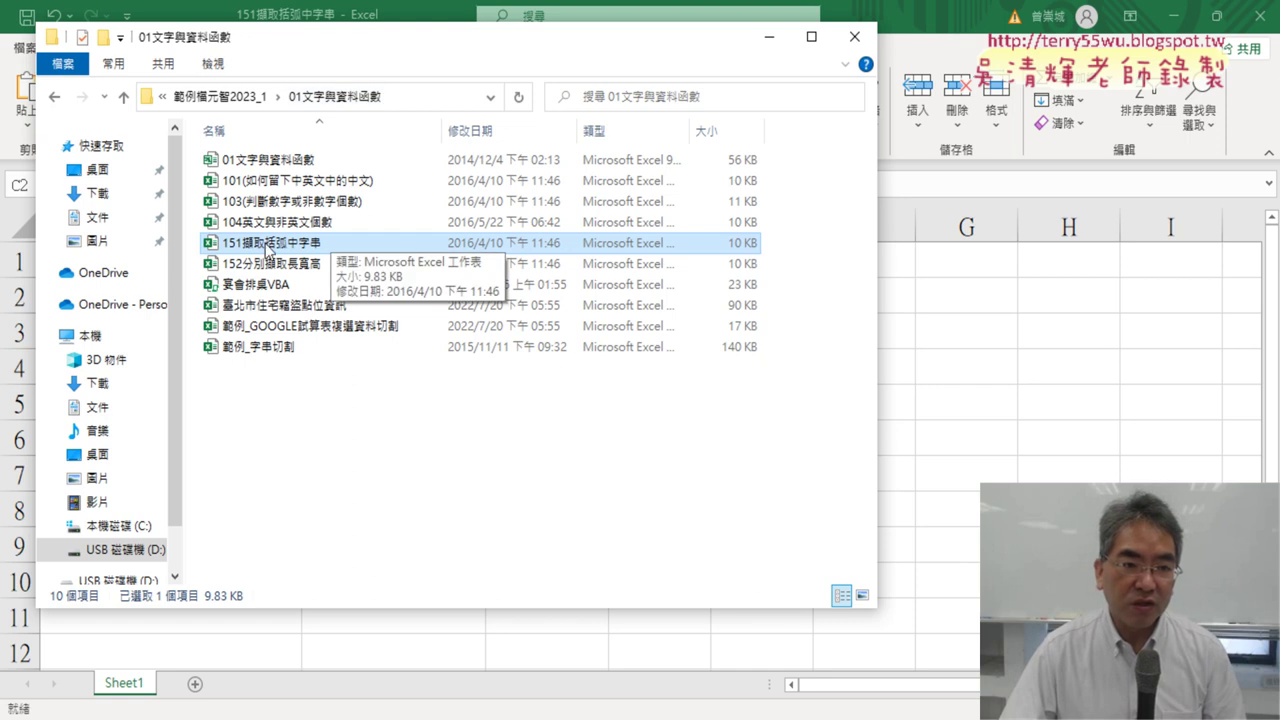
Step: Return to the 151擷取括弧中字串 workbook from File Explorer
{"action": "double_click", "coordinate": [317, 256]}
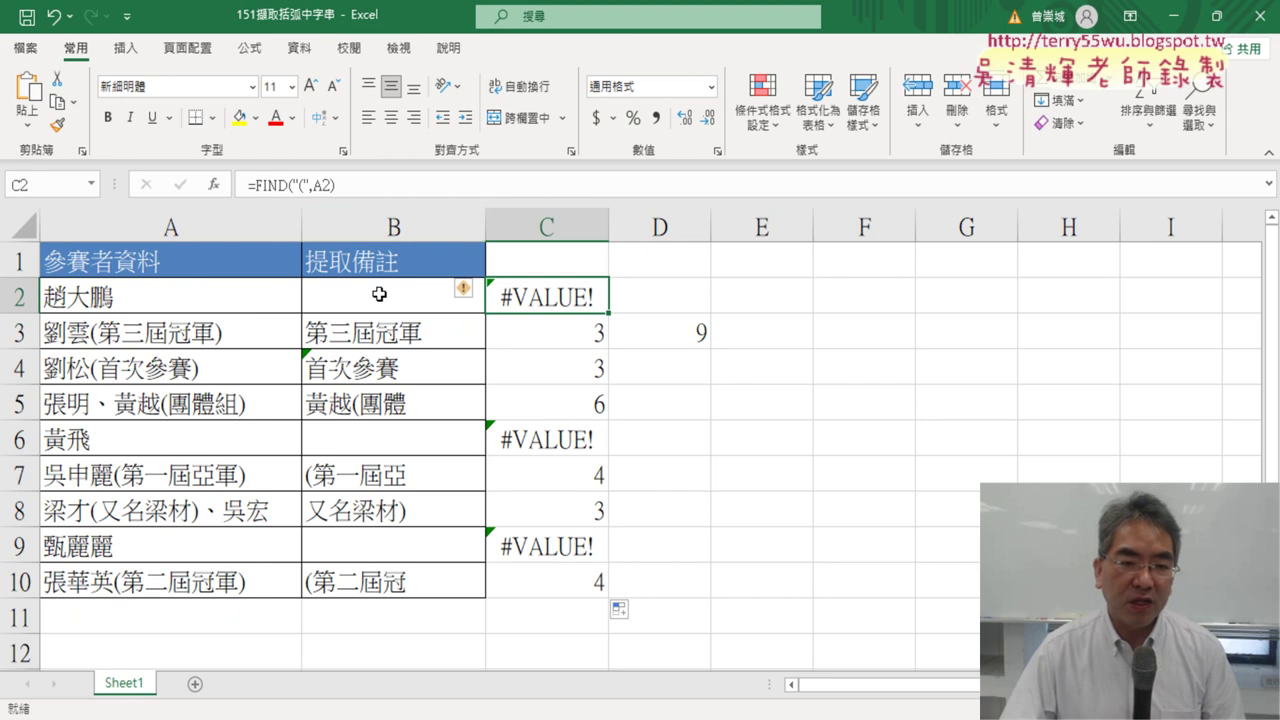
Step: Select the extracted remark cells B2:B10
{"action": "left_click_drag", "start_coordinate": [379, 293], "coordinate": [371, 583]}
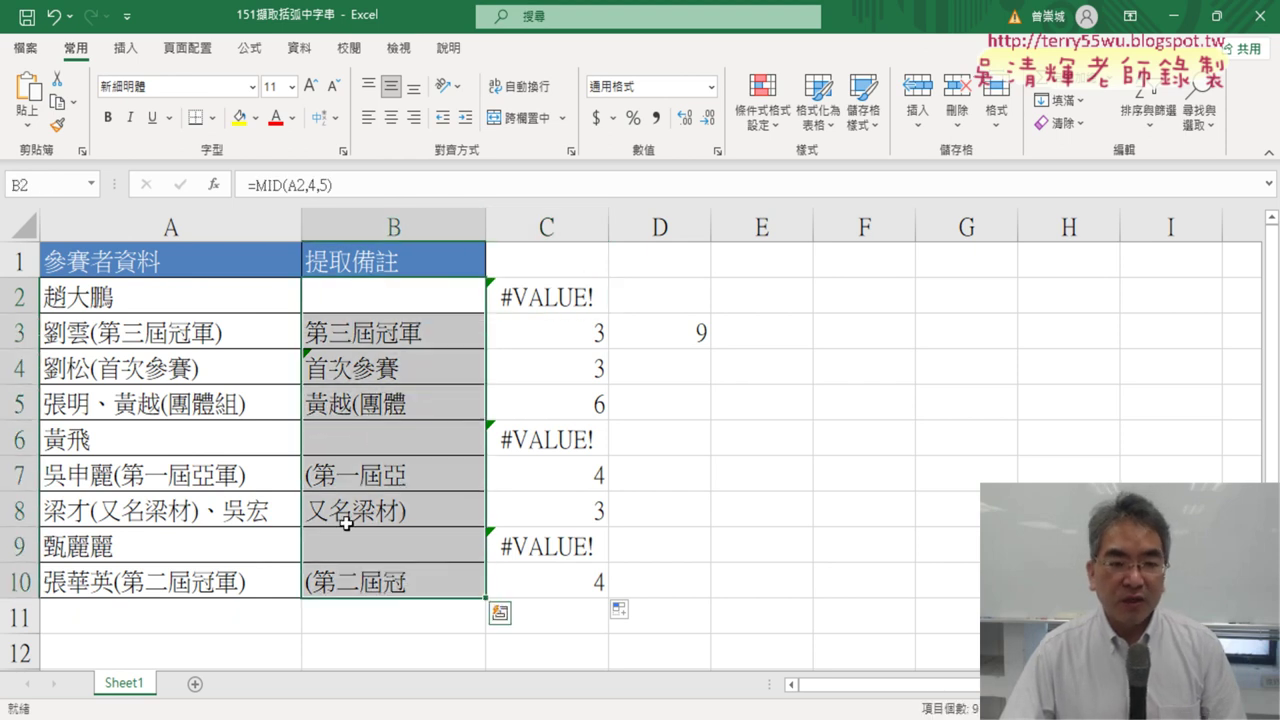